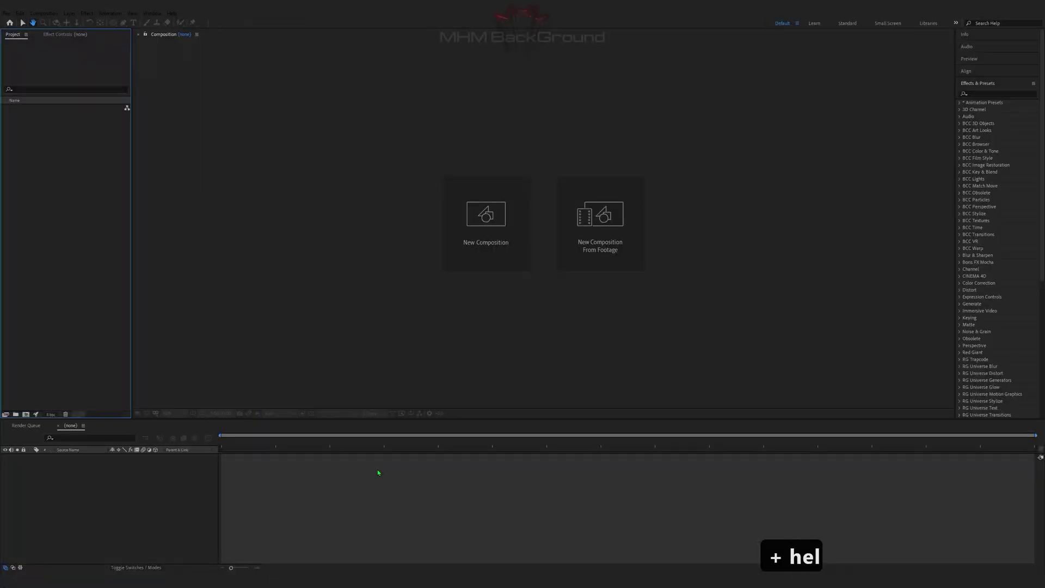
# Create a new composition with the default settings.
pyautogui.hotkey('shift', '0')
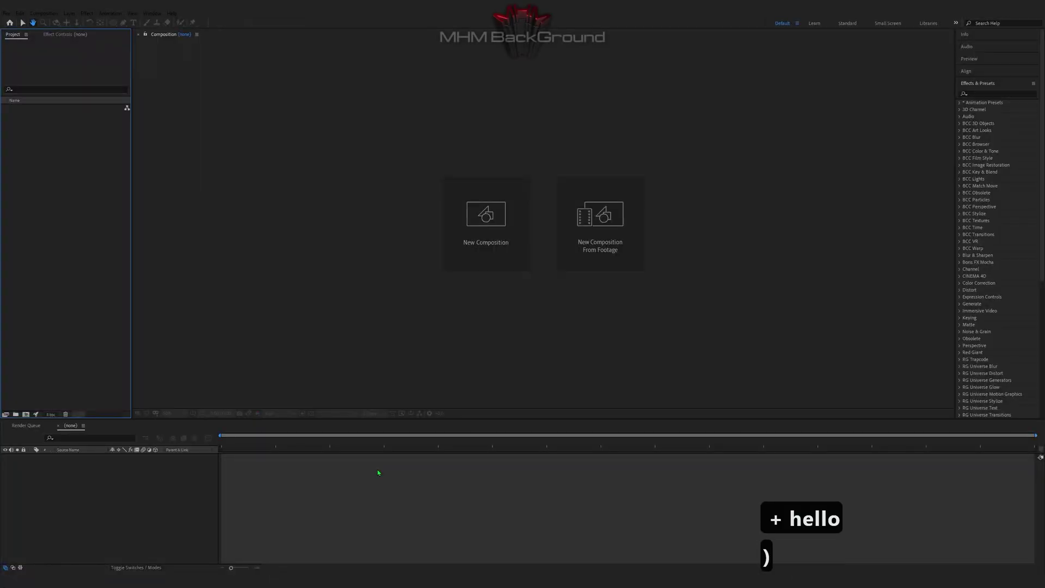
pyautogui.click(27, 416)
pyautogui.click(245, 355)
pyautogui.click(156, 488)
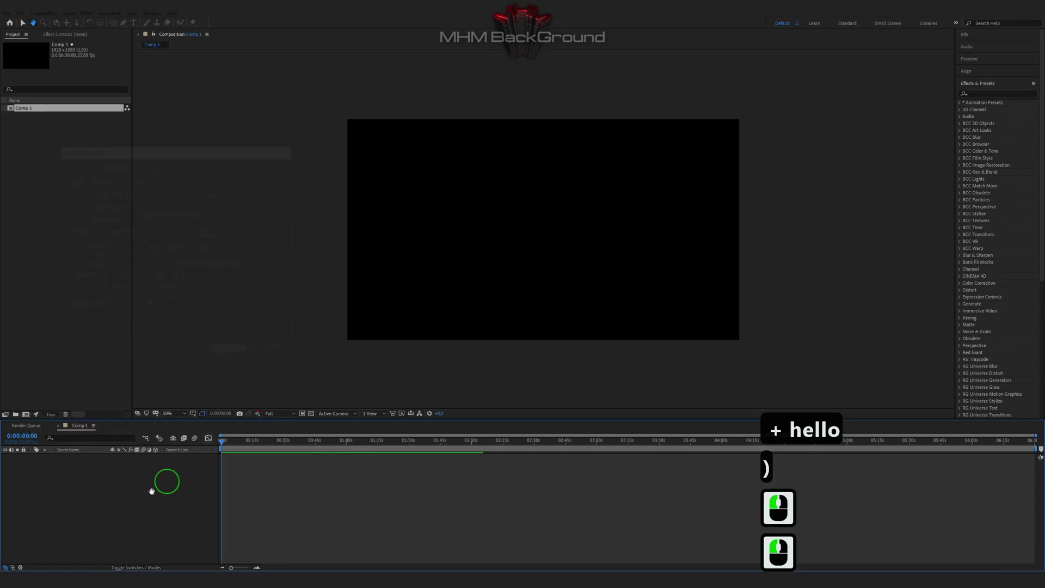
# Add a black solid layer named Plexus at the composition's size.
pyautogui.rightClick(126, 504)
pyautogui.moveTo(163, 416)
pyautogui.click(243, 436)
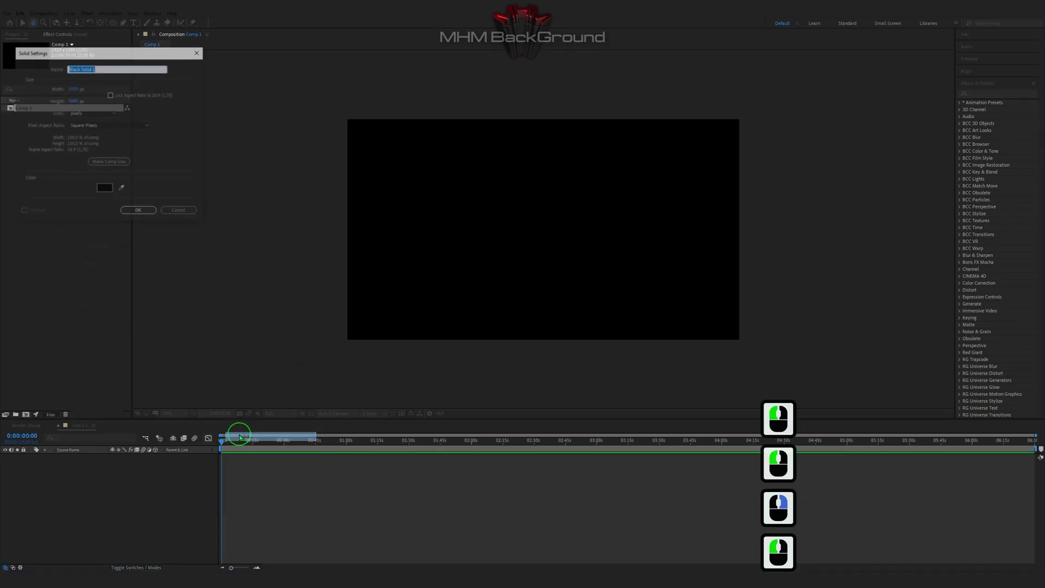
pyautogui.write('Plexus')
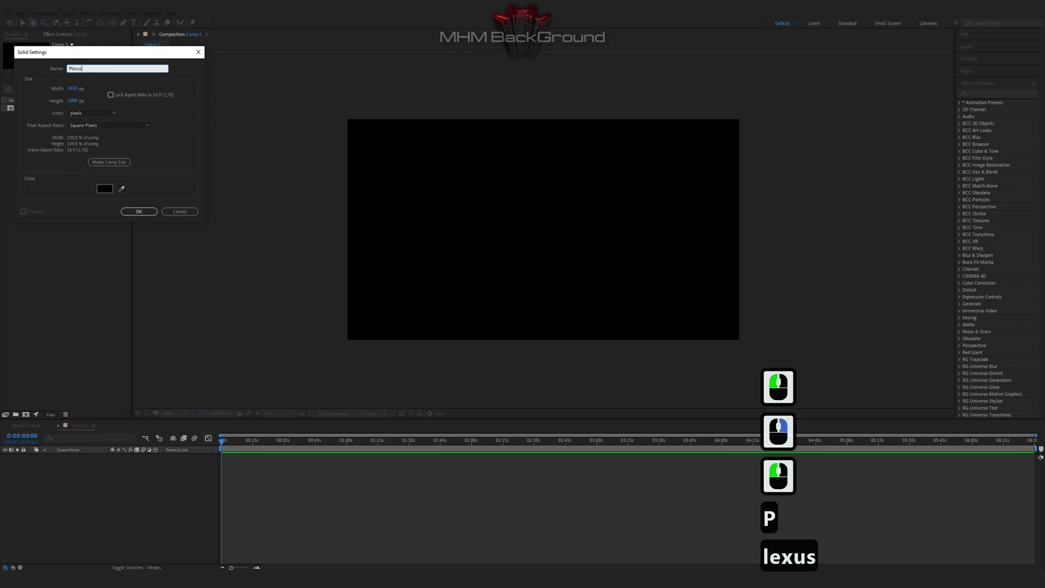
pyautogui.press('Return')
# Apply the Plexus effect to the solid and add a Path object as its geometry.
pyautogui.click(86, 13)
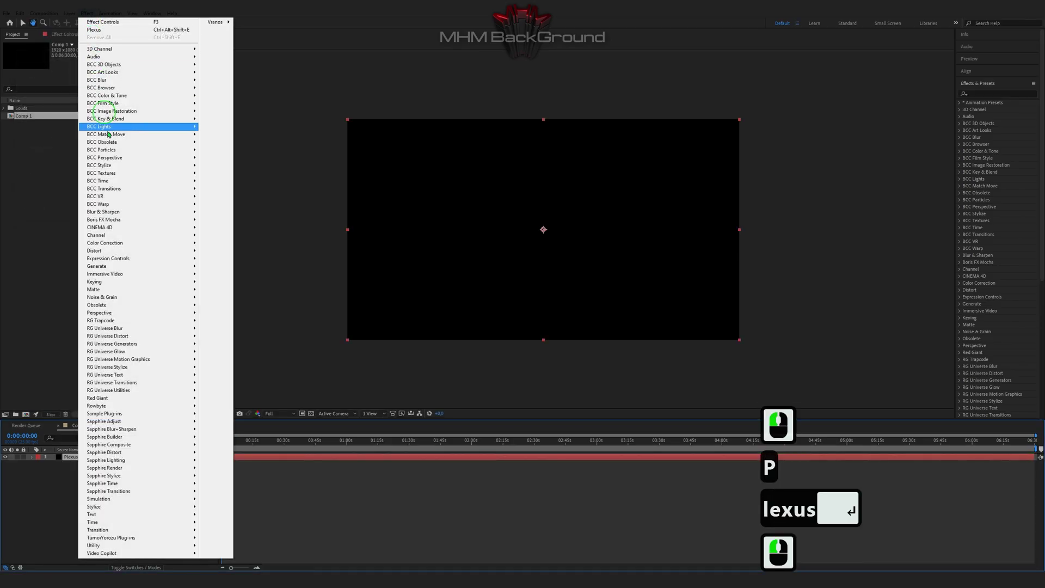
pyautogui.click(217, 406)
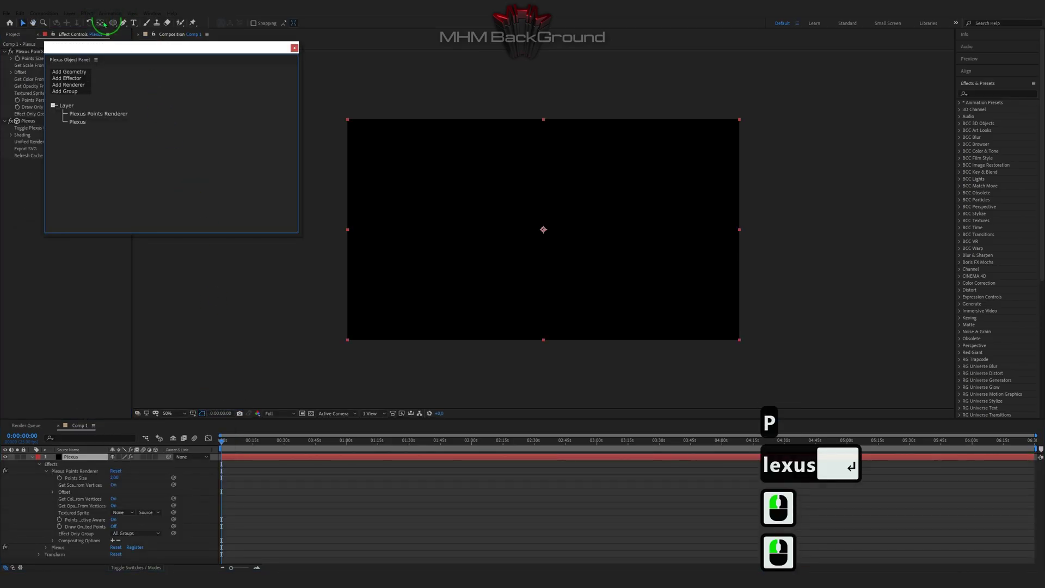
pyautogui.click(70, 71)
pyautogui.click(75, 82)
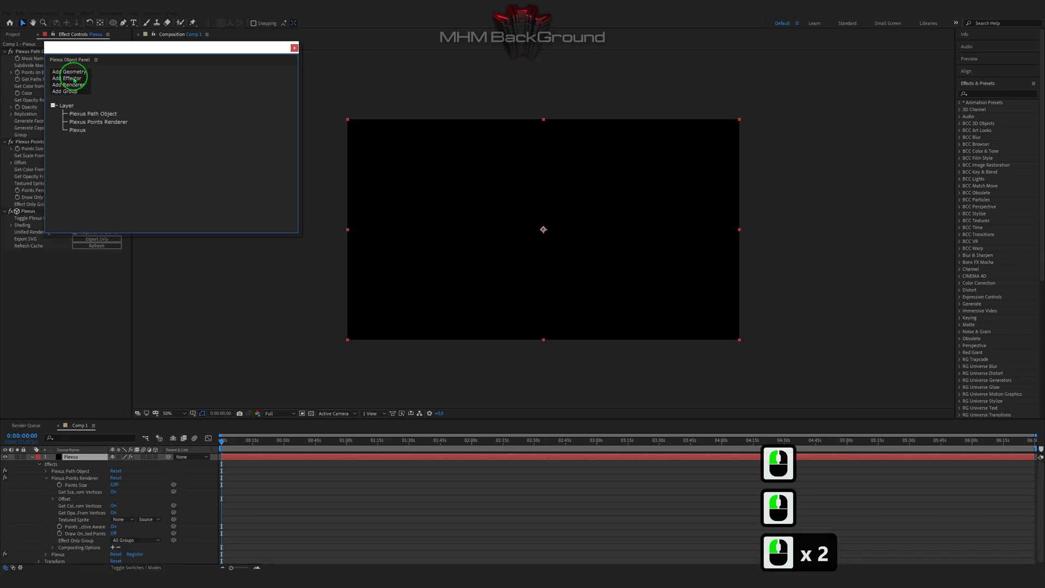
# Add a Noise effector and a Transform effector to the Plexus effect.
pyautogui.click(74, 78)
pyautogui.click(70, 87)
pyautogui.click(75, 79)
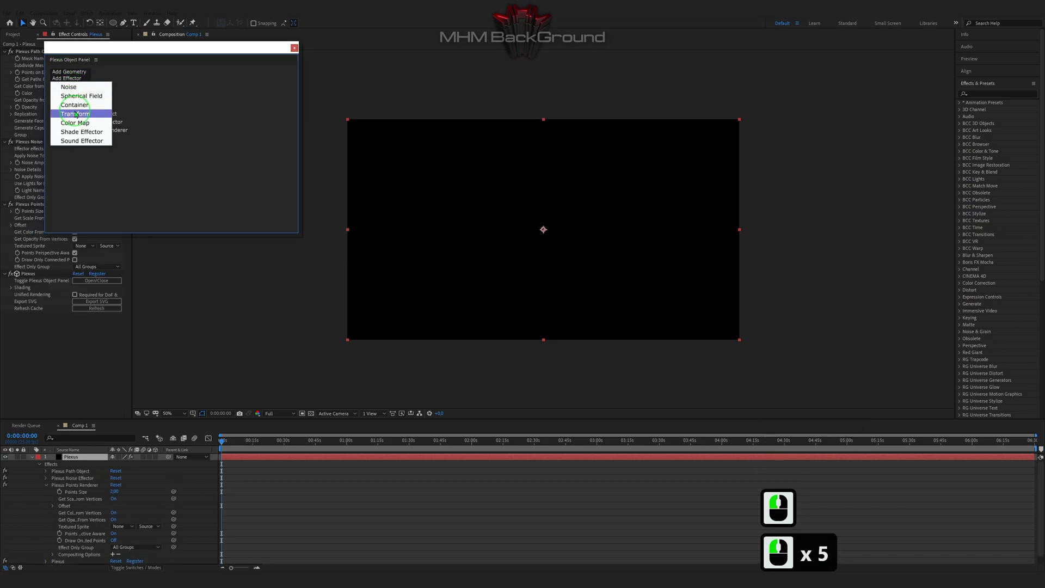
pyautogui.click(75, 113)
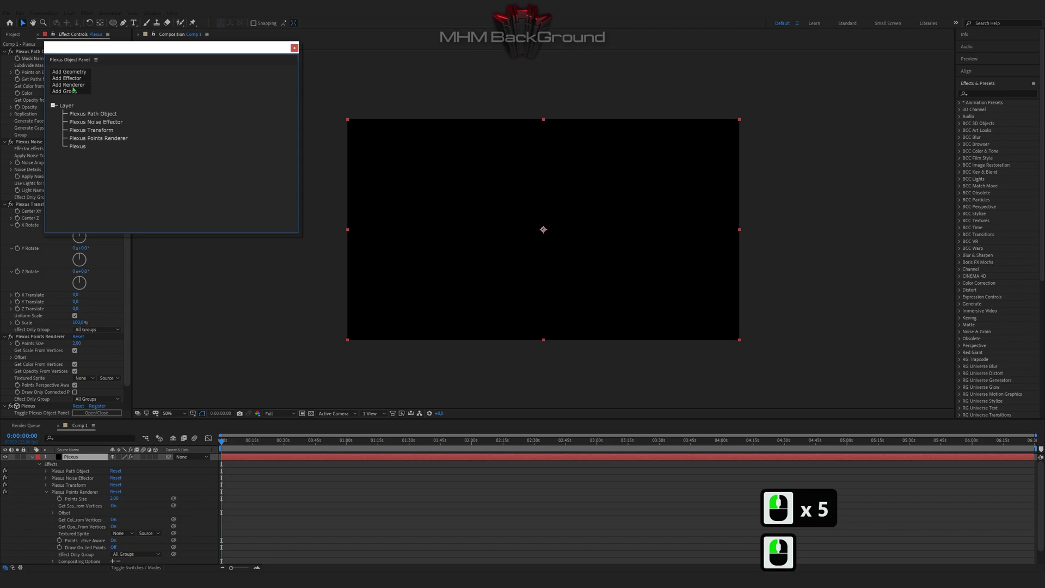
# Add a Lines renderer and one more renderer to the Plexus effect, and close the Plexus Object Panel.
pyautogui.click(74, 85)
pyautogui.click(75, 98)
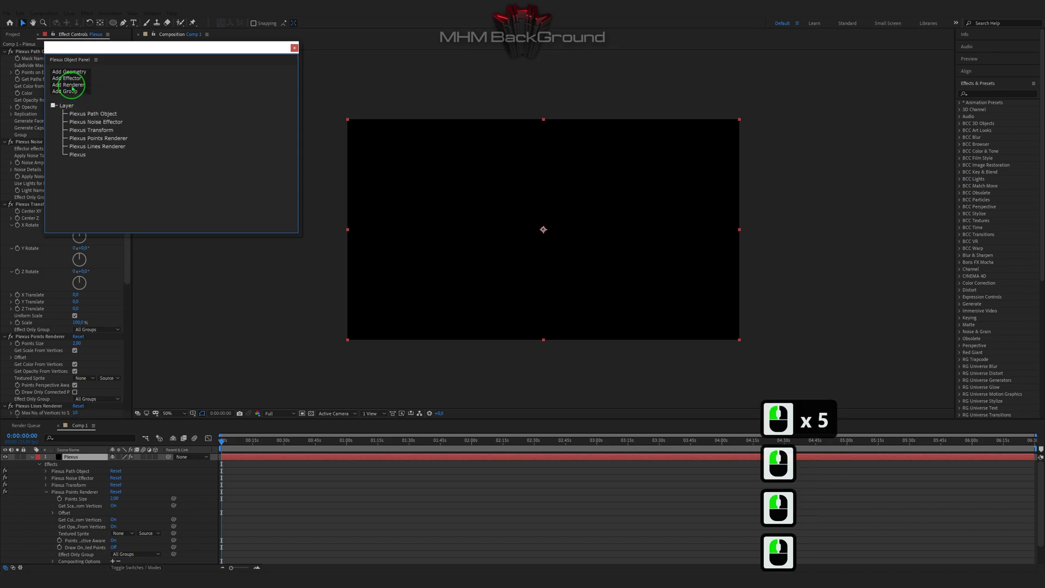
pyautogui.click(72, 85)
pyautogui.click(75, 107)
pyautogui.click(294, 48)
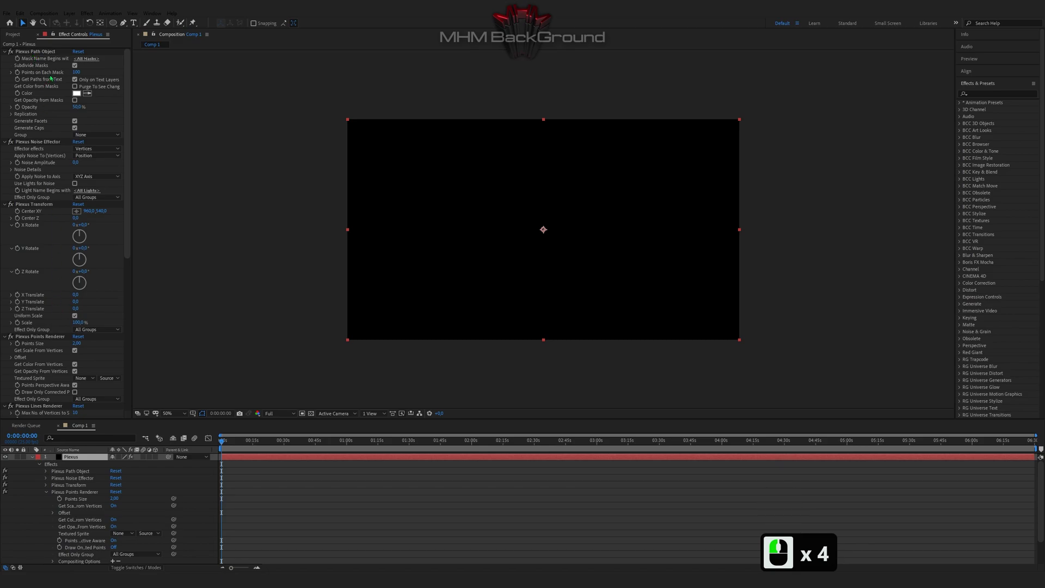
# Set the Plexus Path Object's Points on Each Mask to 15.
pyautogui.click(75, 72)
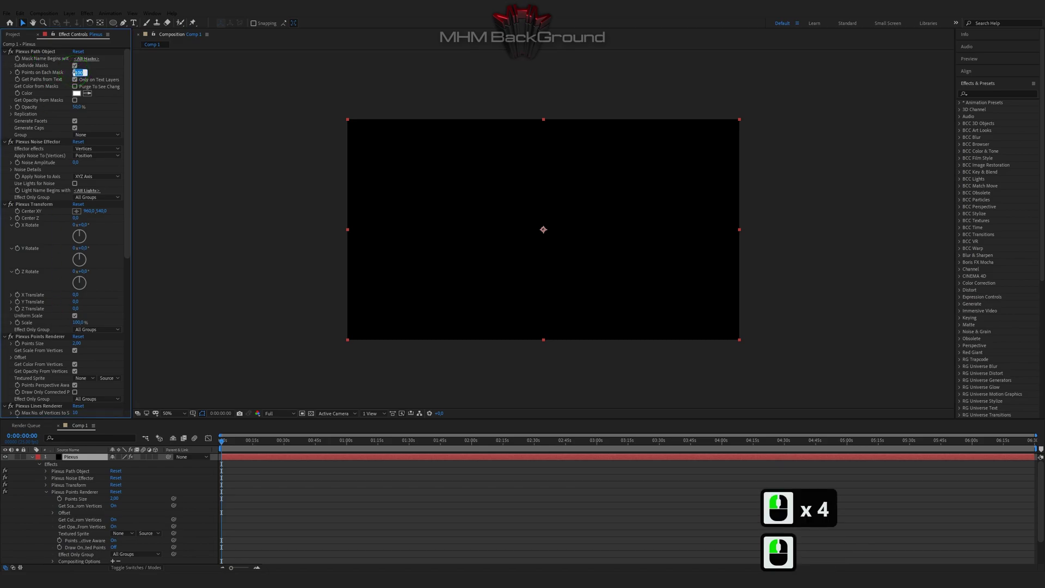
pyautogui.write('15')
pyautogui.click(31, 108)
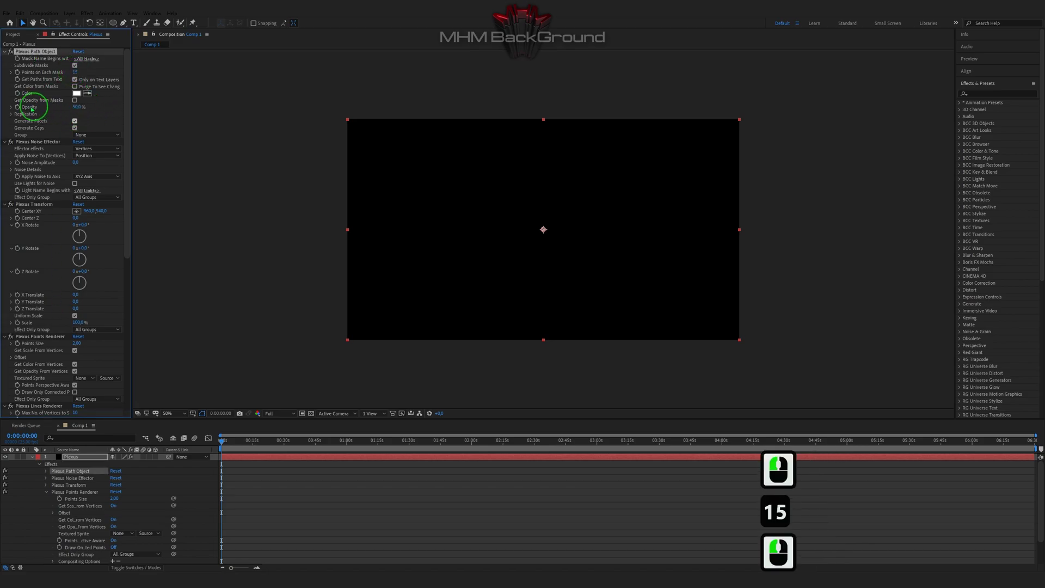
# Set the path object's replication to 212 total copies, an extrude depth of 3711 and the -Z replicate direction.
pyautogui.click(12, 113)
pyautogui.doubleClick(75, 121)
pyautogui.write('212')
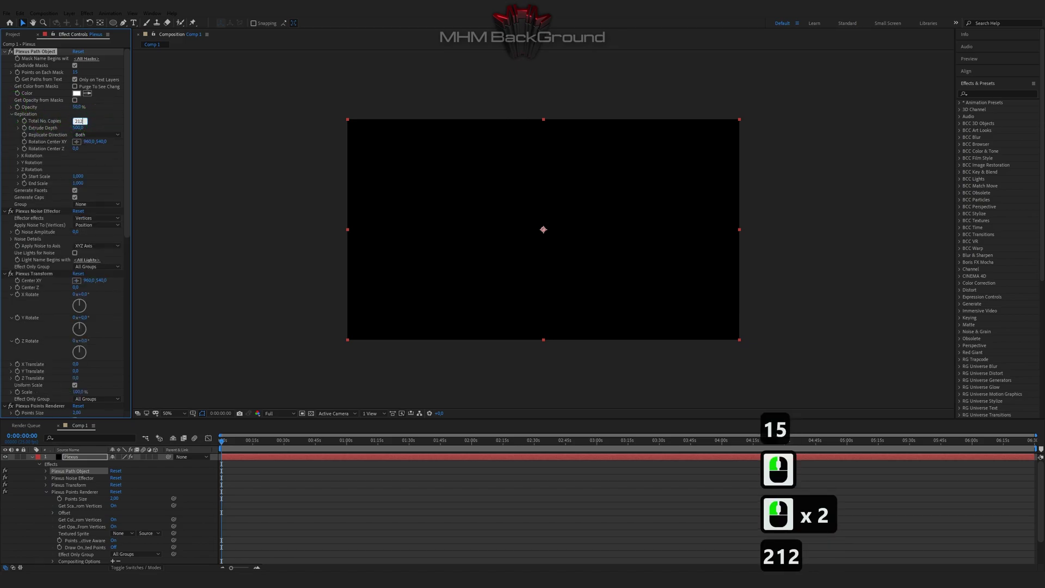
pyautogui.press('Tab')
pyautogui.write('3711')
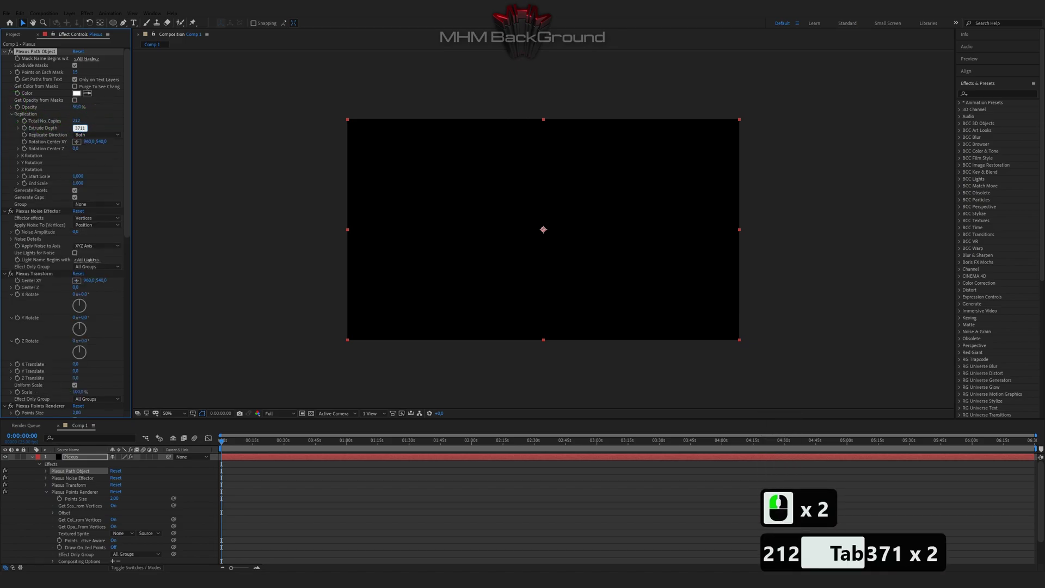
pyautogui.press('Return')
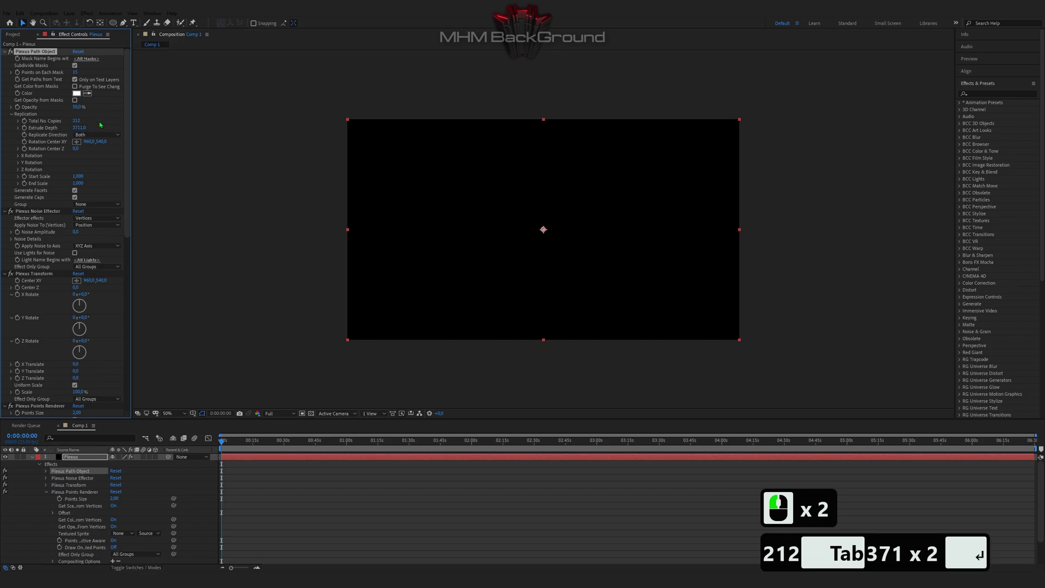
pyautogui.click(97, 134)
pyautogui.click(95, 155)
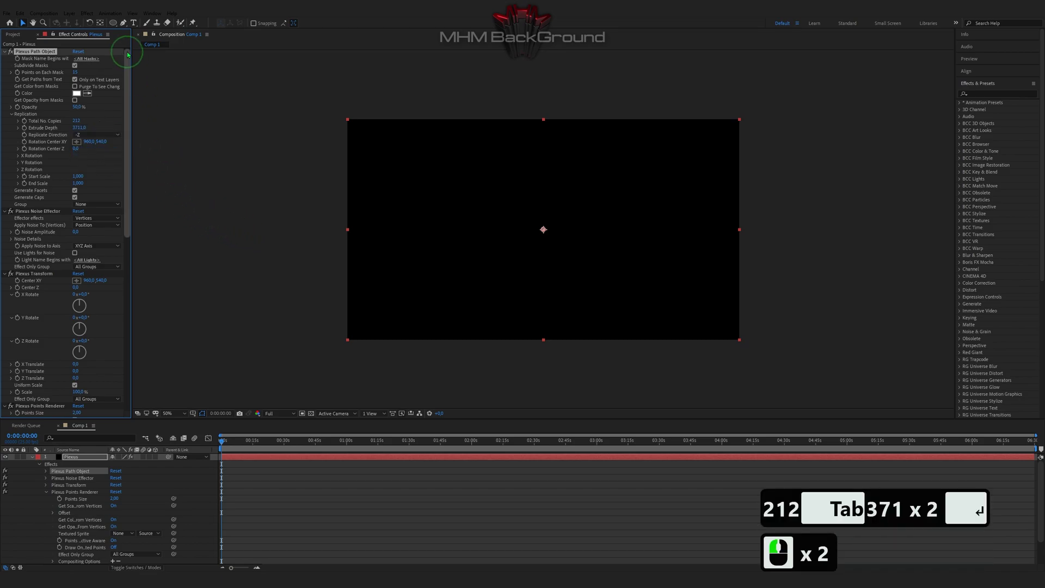
# Show the title/action safe guides and draw a circular mask near the middle of the Plexus layer.
pyautogui.click(113, 22)
pyautogui.click(193, 414)
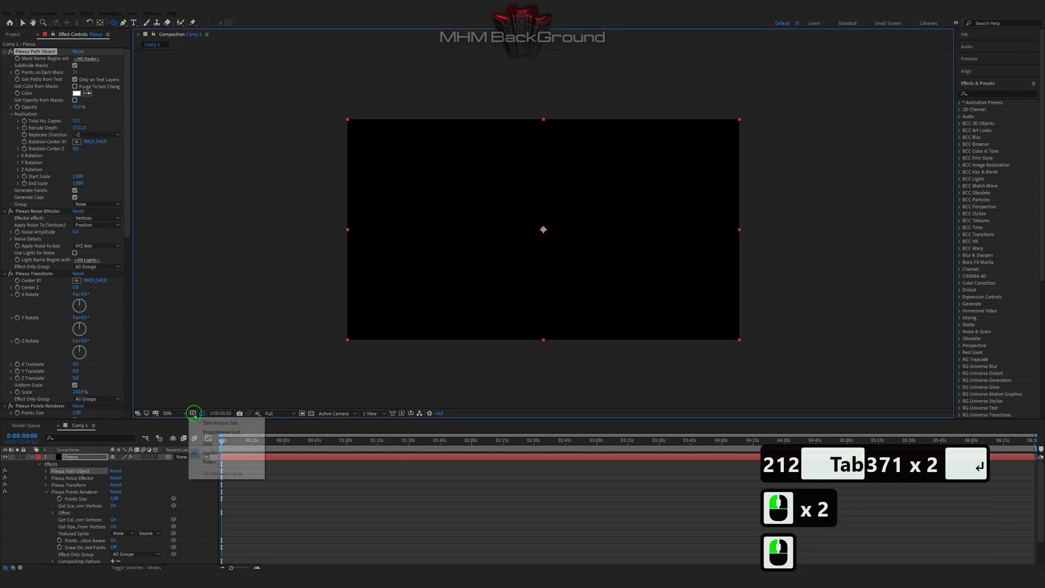
pyautogui.click(220, 423)
pyautogui.moveTo(489, 173); pyautogui.dragTo(626, 275)
# Move the circular mask to the exact centre of the composition using the guides, and hide the title/action safe guides.
pyautogui.press('v')
pyautogui.click(558, 173)
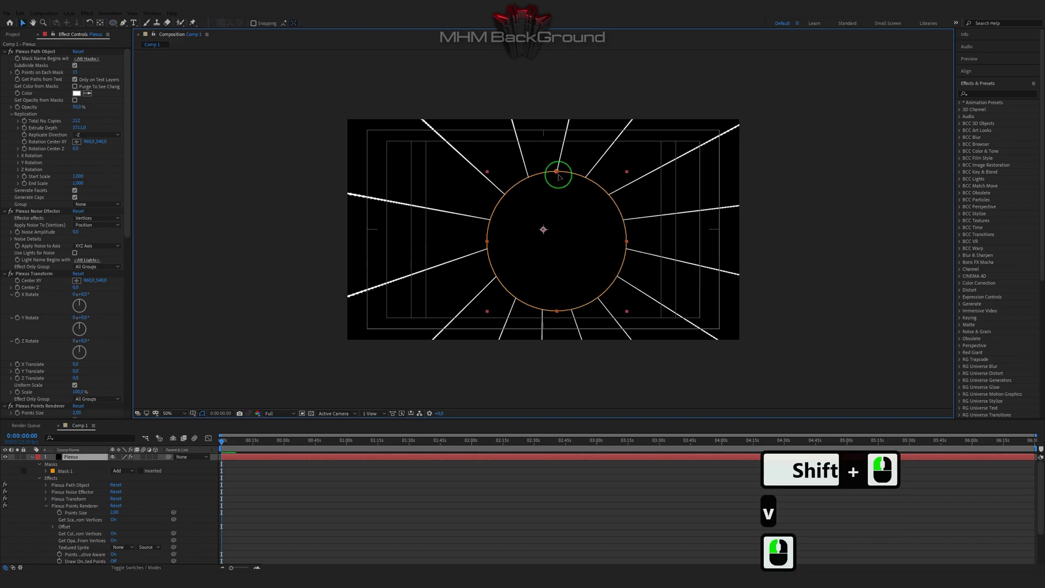
pyautogui.doubleClick(558, 174)
pyautogui.click(555, 198)
pyautogui.scroll(3, 543, 230)
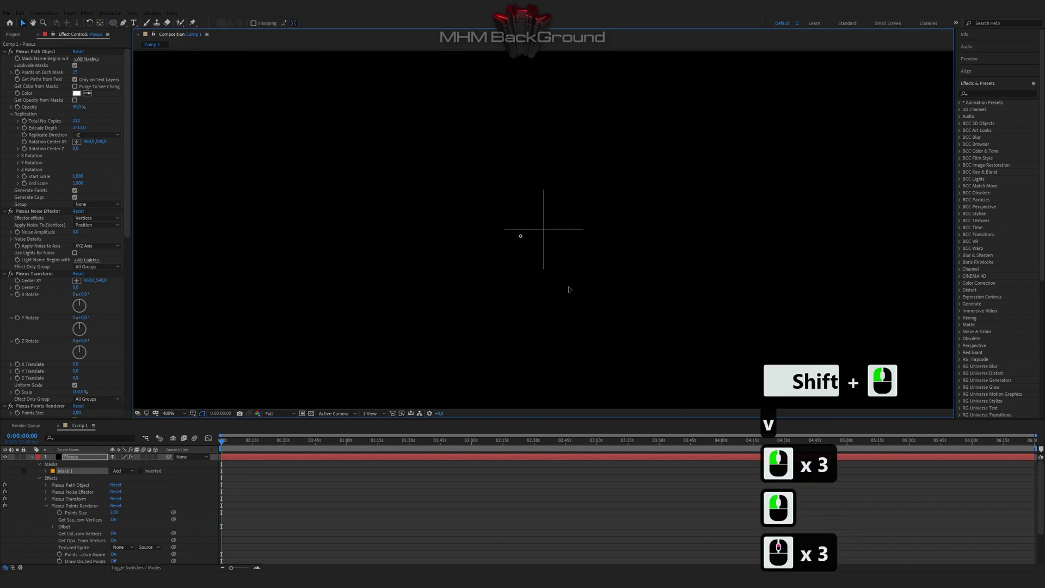
pyautogui.scroll(3, 488, 287)
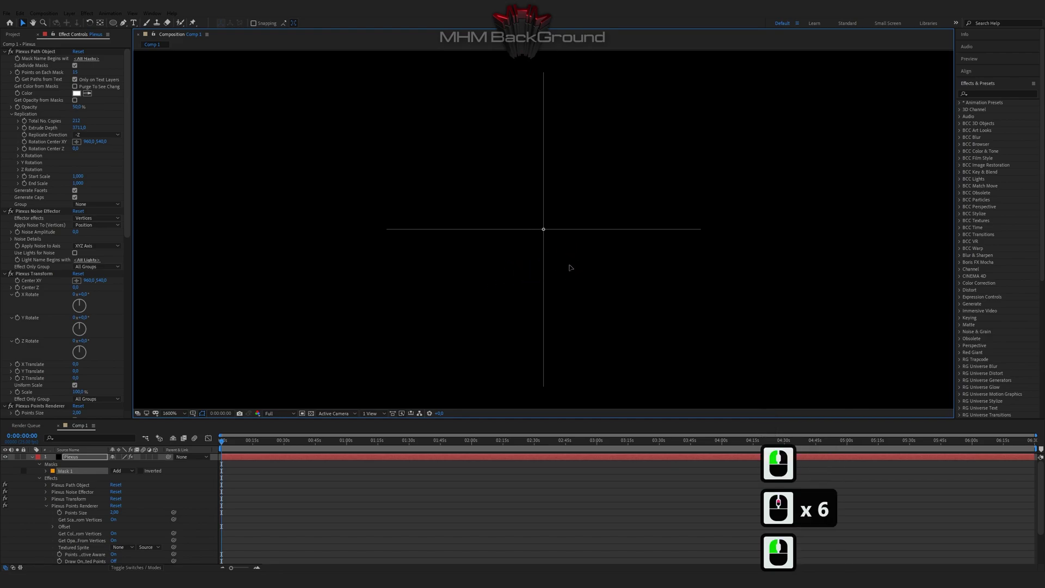
pyautogui.scroll(-6, 516, 285)
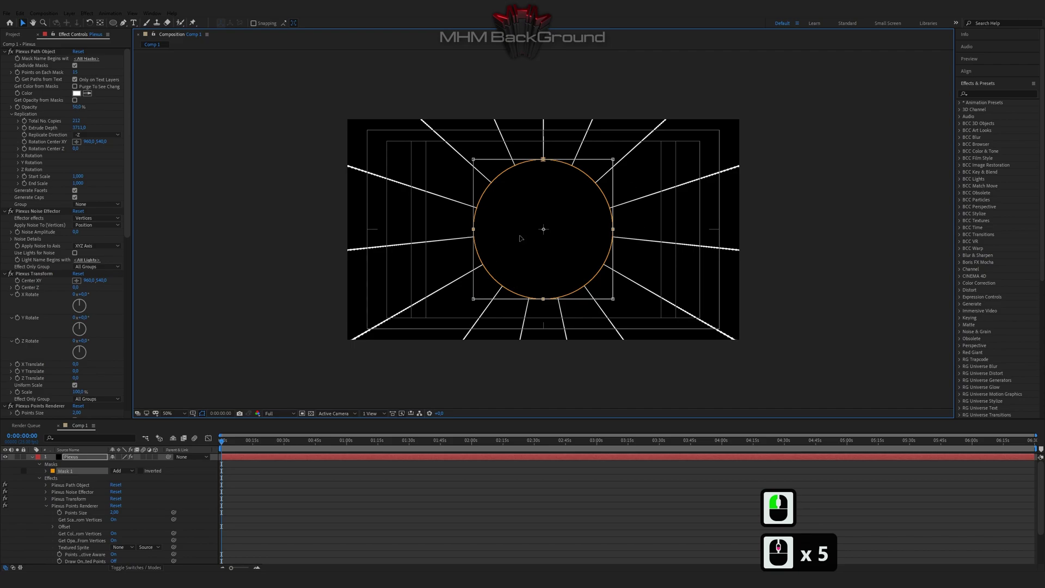
pyautogui.click(204, 414)
pyautogui.click(218, 420)
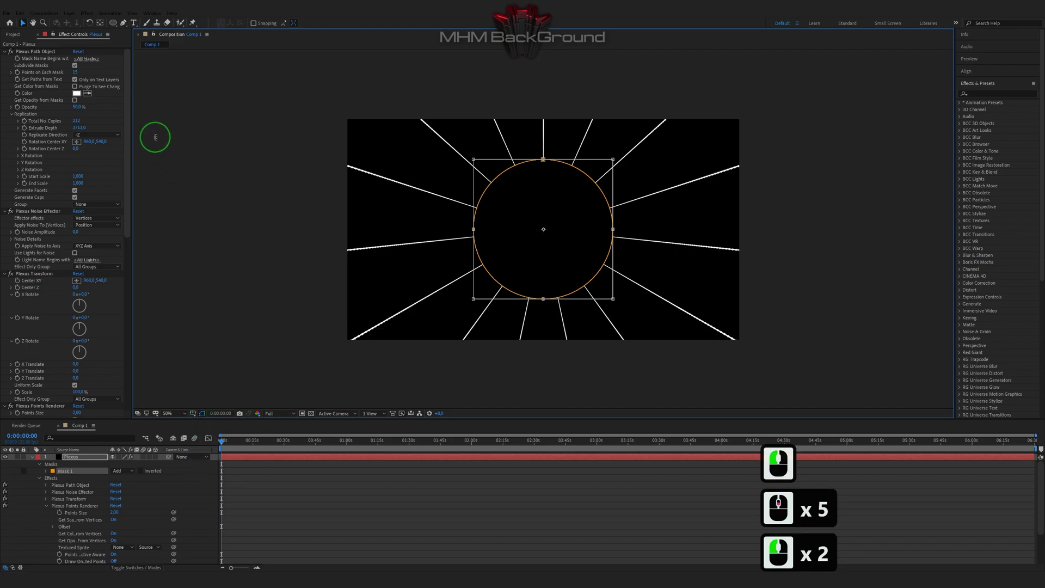
# Expand the path object's X, Y and Z rotation settings and set the Z Start Angle to 1x+83°.
pyautogui.click(33, 163)
pyautogui.click(18, 169)
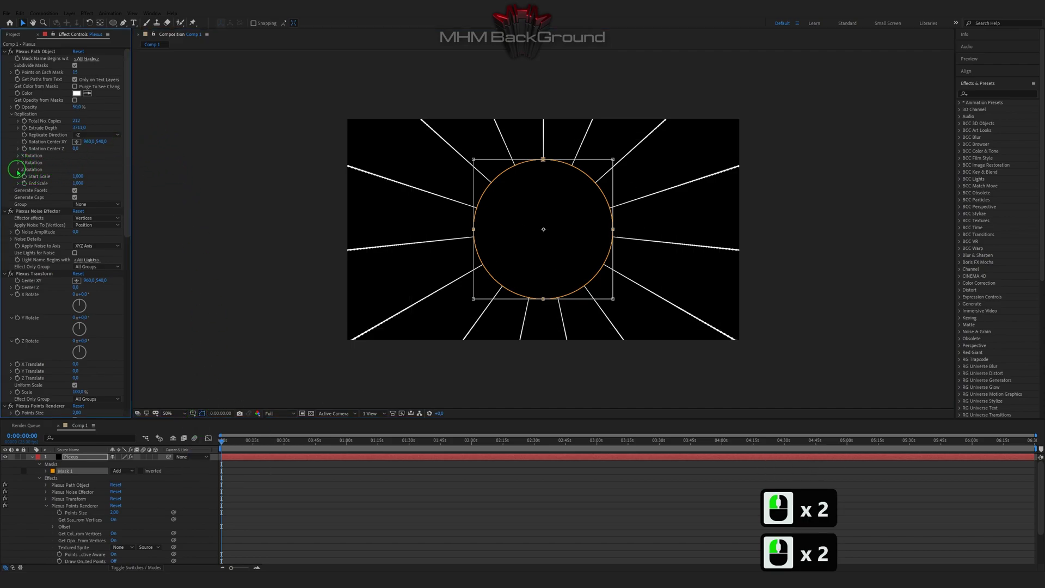
pyautogui.click(17, 162)
pyautogui.click(18, 156)
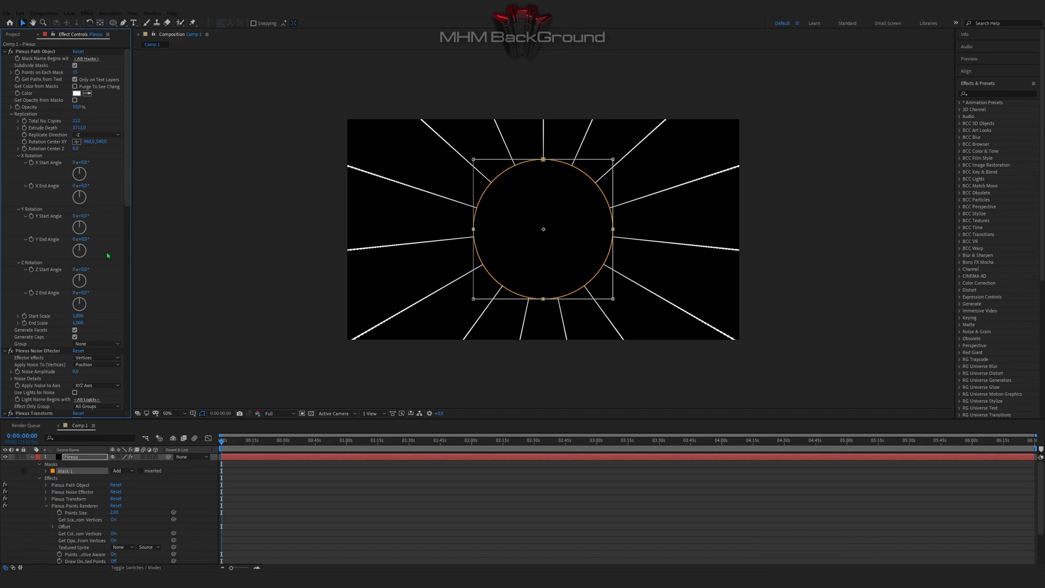
pyautogui.click(73, 271)
pyautogui.write('1')
pyautogui.press('Tab')
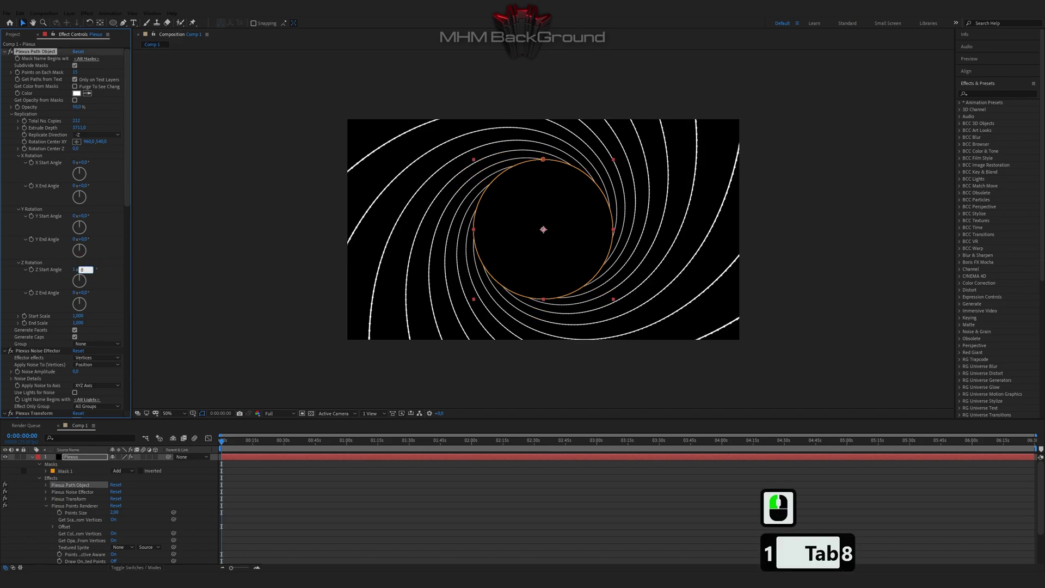
pyautogui.write('83')
pyautogui.click(104, 305)
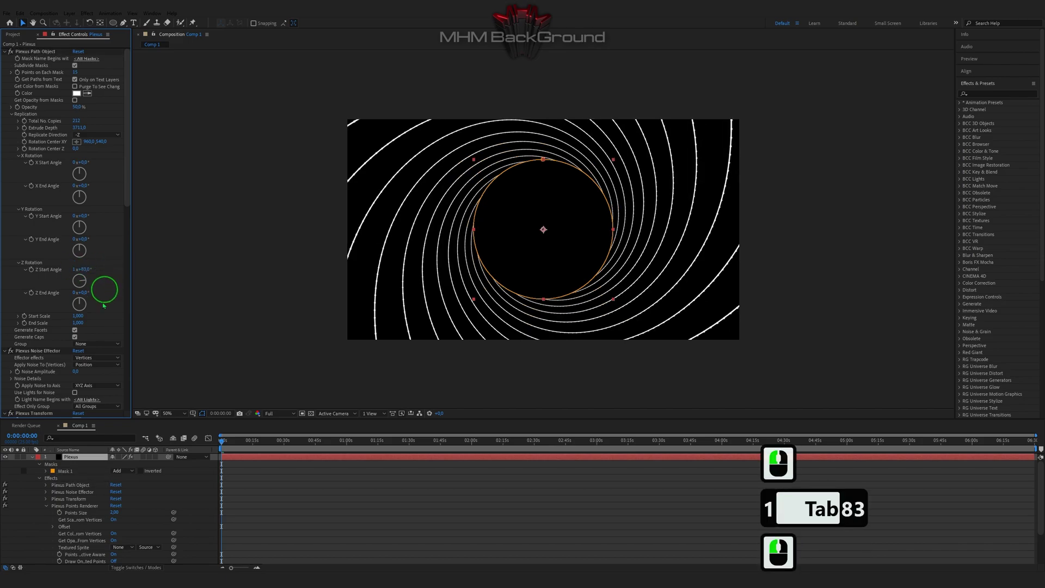
# Make the Plexus Noise Effector affect vertex Scale, with a Noise Amplitude of 418.
pyautogui.click(87, 365)
pyautogui.click(80, 377)
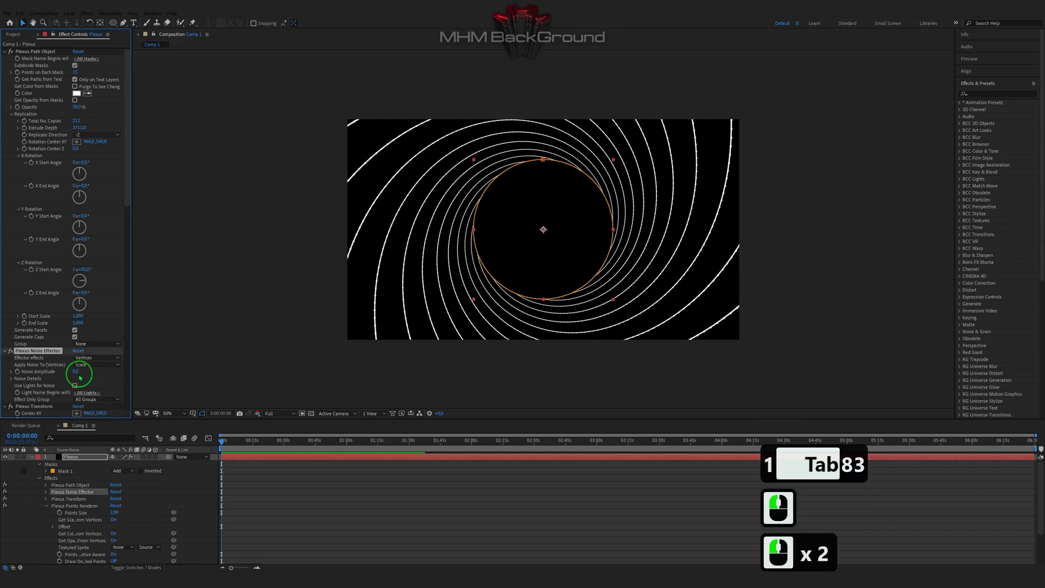
pyautogui.write('418')
pyautogui.click(93, 373)
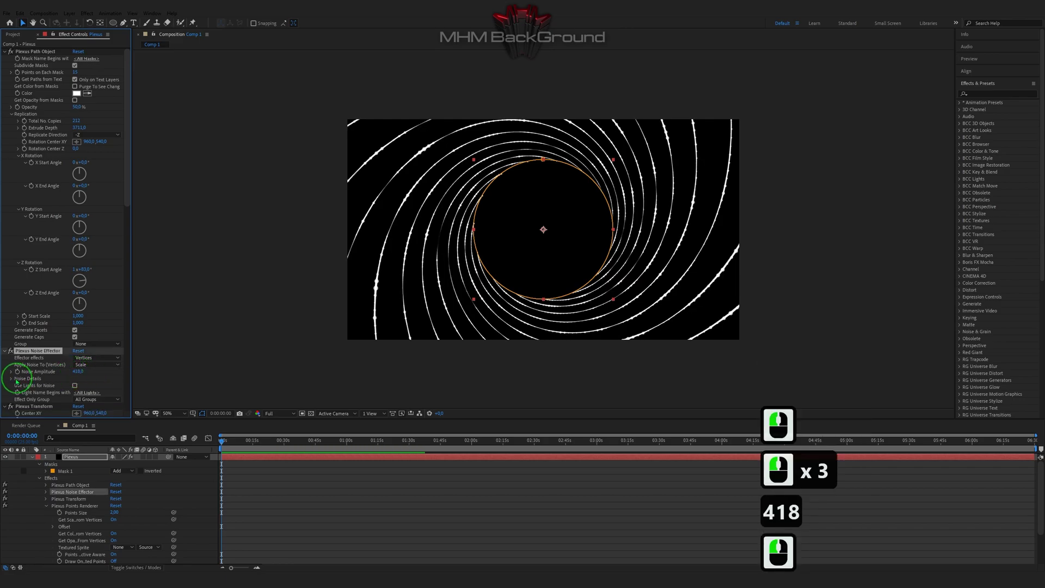
# Add the expression time*7 to the noise effector's Noise Y Offset.
pyautogui.click(11, 378)
pyautogui.scroll(-2, 66, 377)
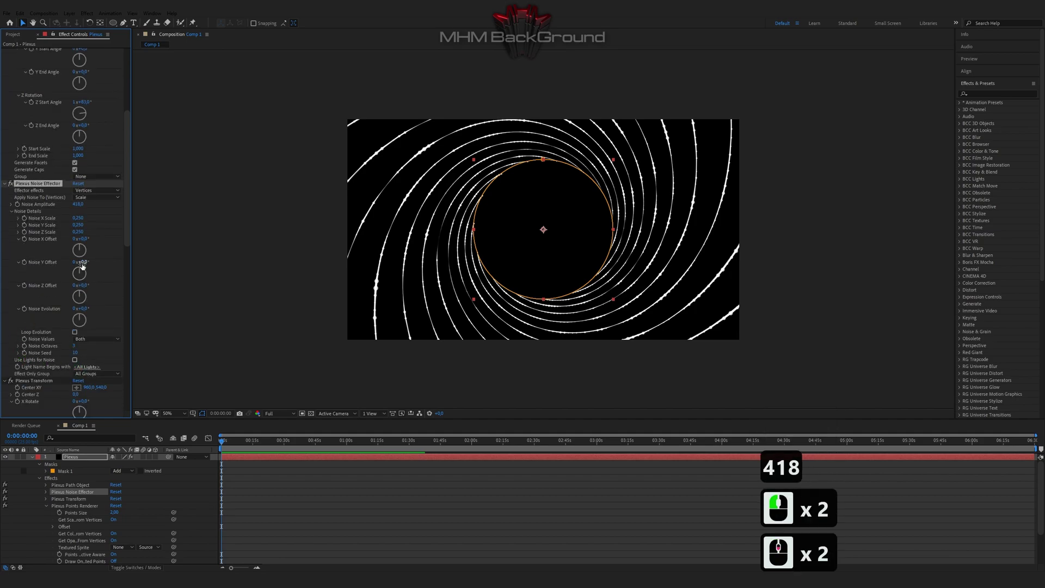
pyautogui.keyDown('alt'); pyautogui.click(24, 262); pyautogui.keyUp('alt')
pyautogui.write('time')
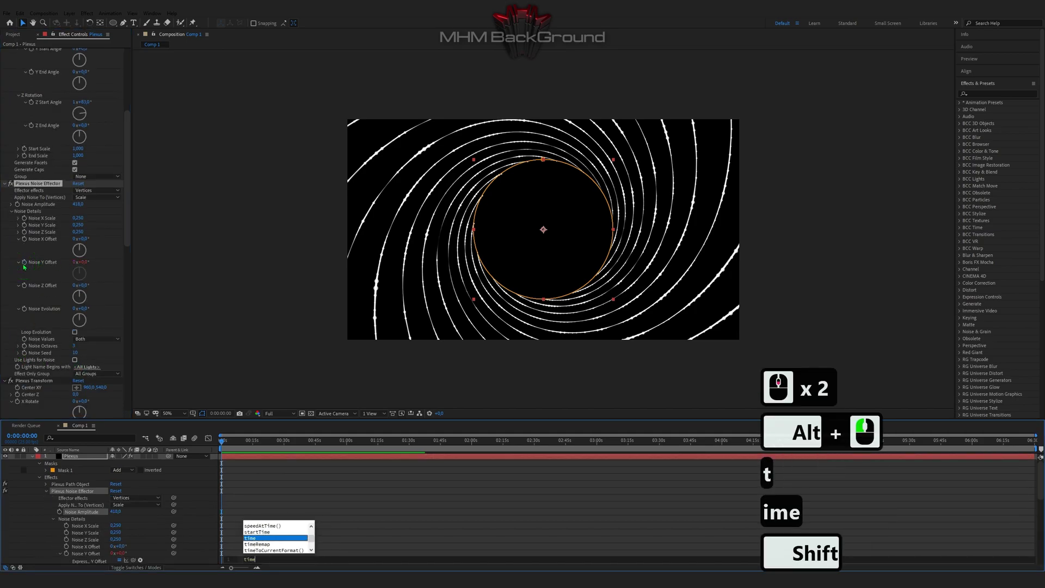
pyautogui.write('*7')
pyautogui.click(289, 492)
# Preview the animated noise on the spiral lines, inspecting them up close.
pyautogui.click(314, 259)
pyautogui.press('space')
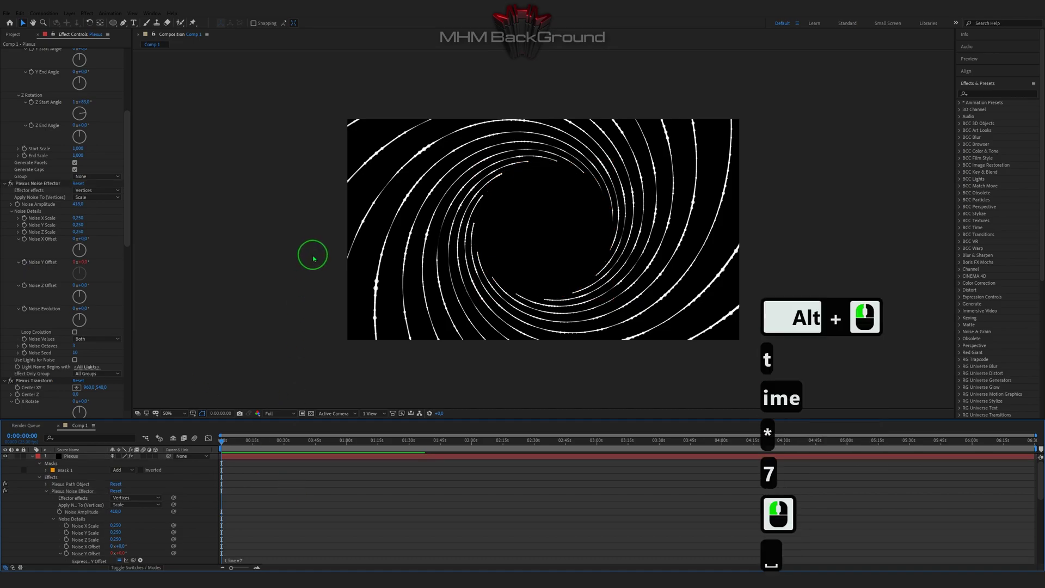
pyautogui.press('space')
pyautogui.scroll(2, 314, 260)
pyautogui.press('space')
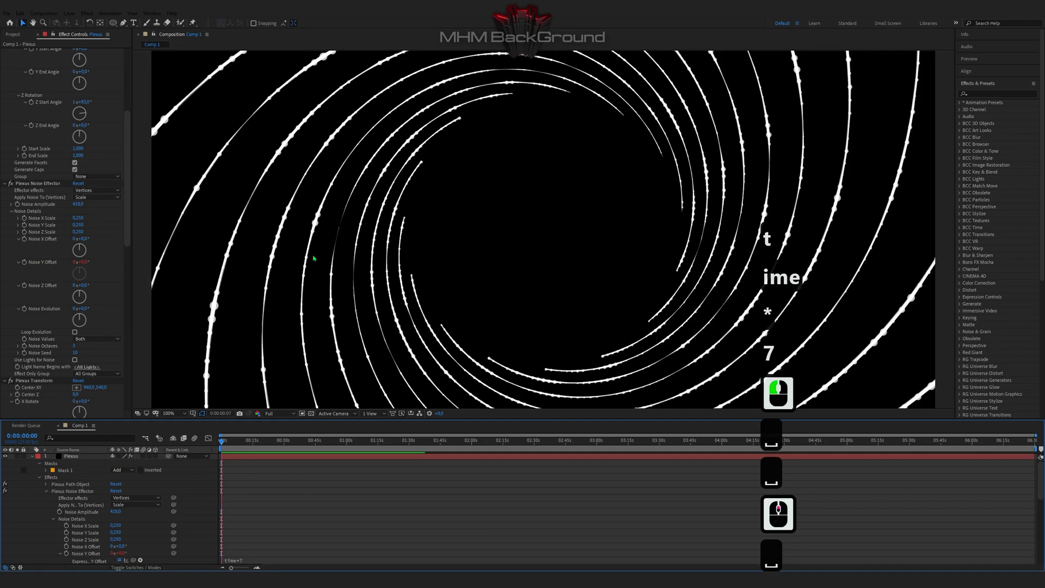
pyautogui.press('space')
pyautogui.scroll(-2, 314, 260)
# Set both X Rotate and Y Rotate of the Plexus Transform to 90°.
pyautogui.scroll(-2, 72, 362)
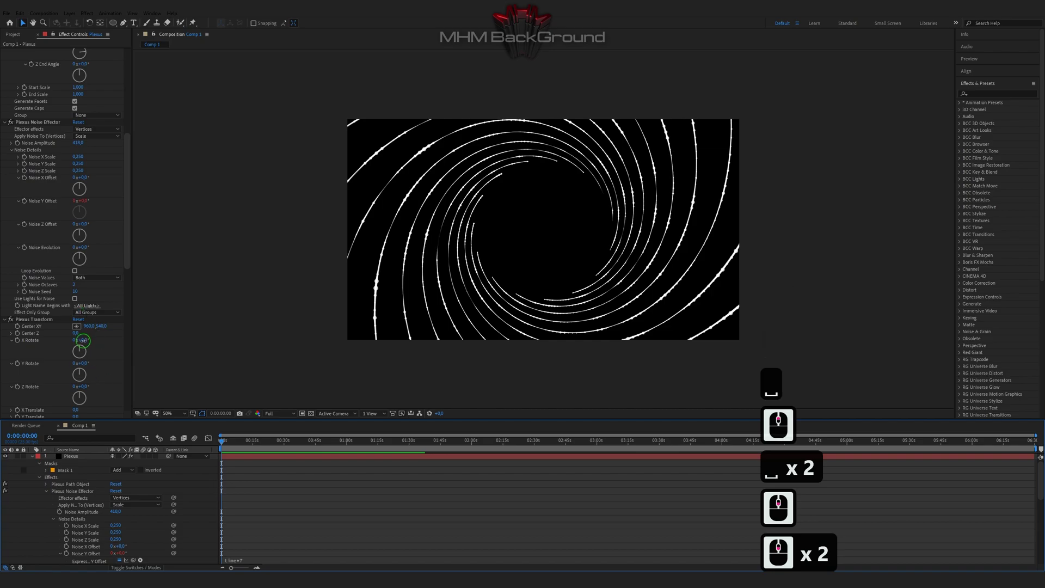
pyautogui.click(82, 340)
pyautogui.write('90')
pyautogui.doubleClick(90, 362)
pyautogui.write('90')
pyautogui.click(110, 366)
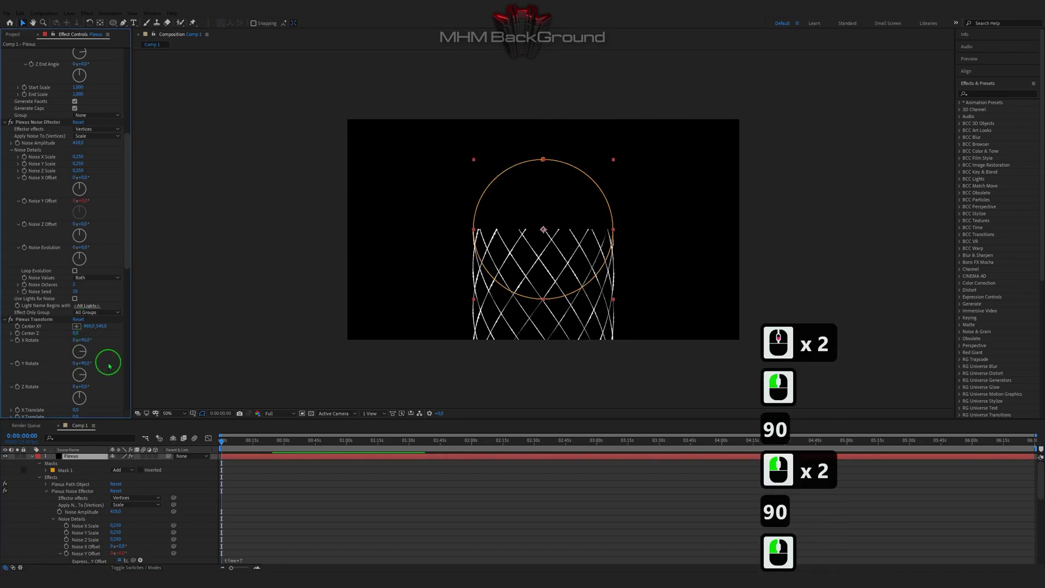
# Add the expression time*3 to the Z Rotate property of the Plexus Transform.
pyautogui.scroll(-2, 82, 356)
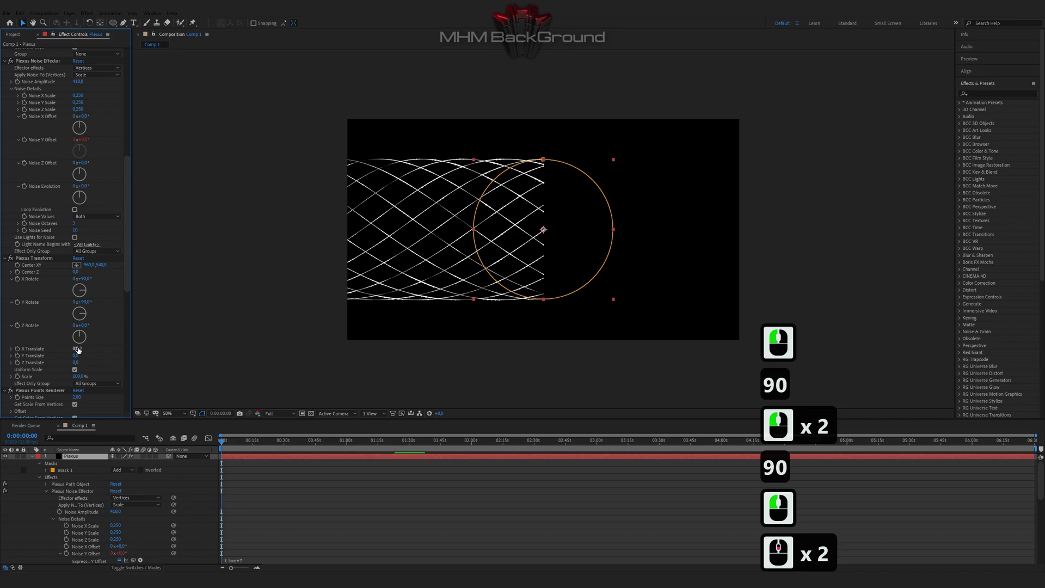
pyautogui.press('alt')
pyautogui.keyDown('alt'); pyautogui.click(18, 326); pyautogui.keyUp('alt')
pyautogui.write('time*3')
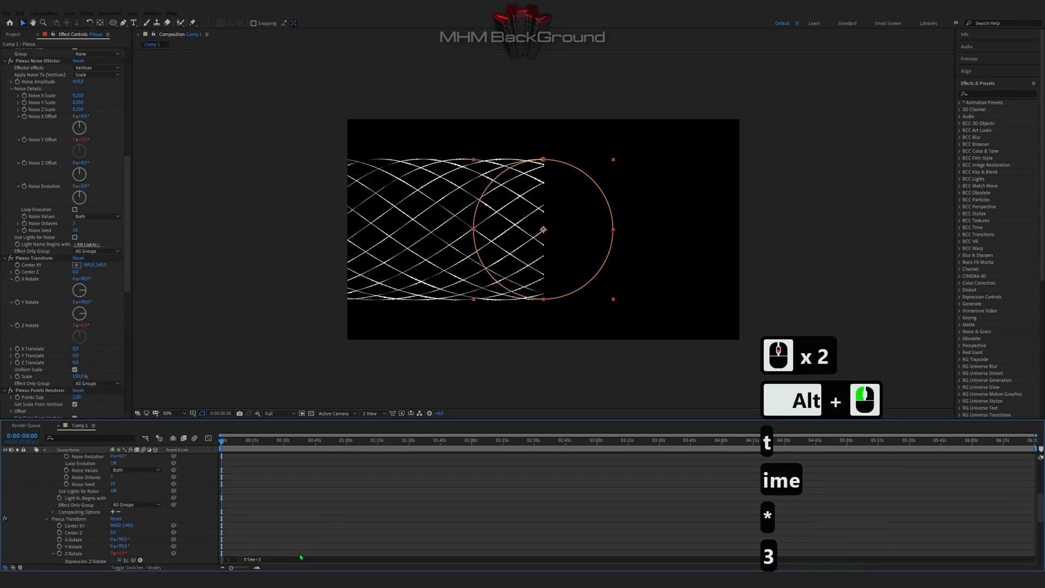
pyautogui.click(338, 373)
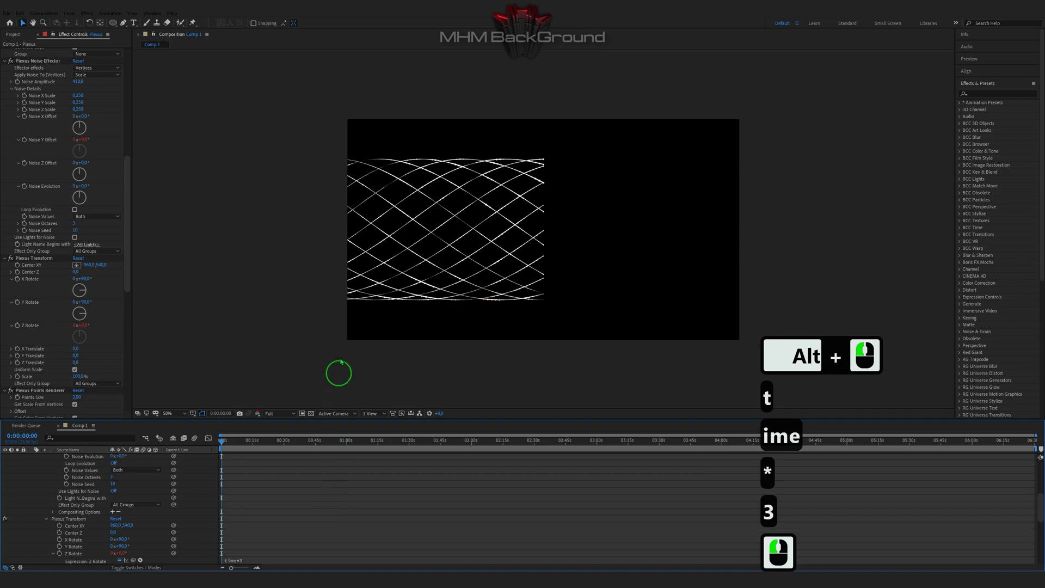
# Preview the Z rotation of the spiral lines, inspecting them at a closer zoom.
pyautogui.scroll(2, 334, 325)
pyautogui.press('space')
pyautogui.press('space')
pyautogui.press('space')
pyautogui.press('space')
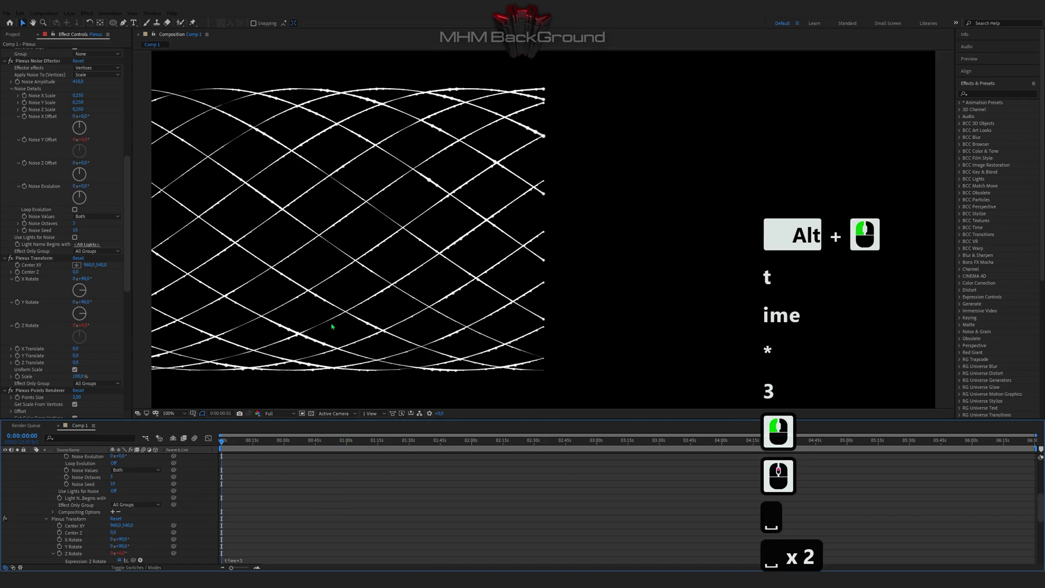
pyautogui.scroll(-2, 328, 327)
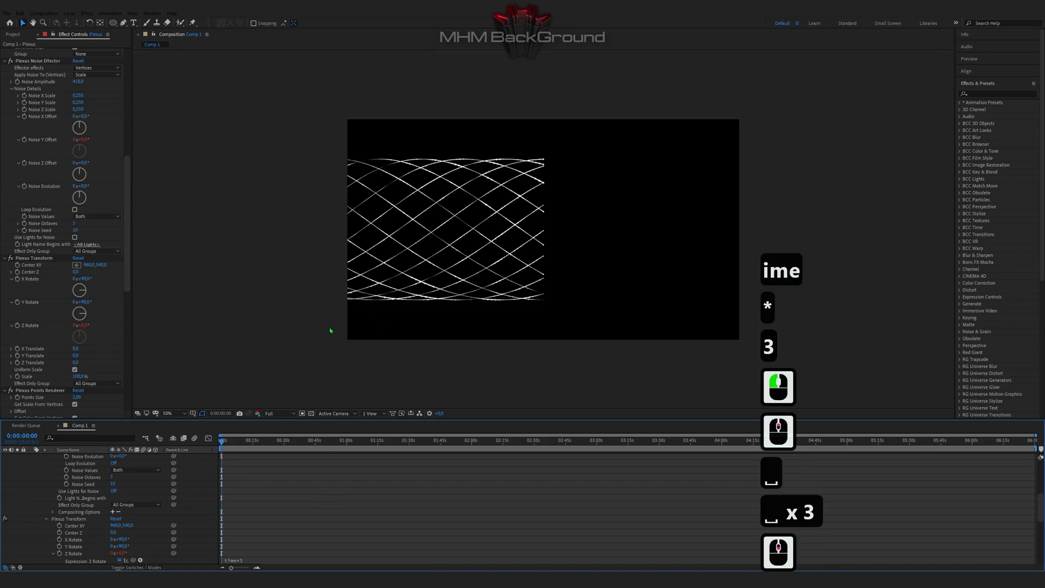
# Set the Plexus Transform's X Translate to 1349 and its Z Translate to -395.
pyautogui.click(76, 348)
pyautogui.write('13')
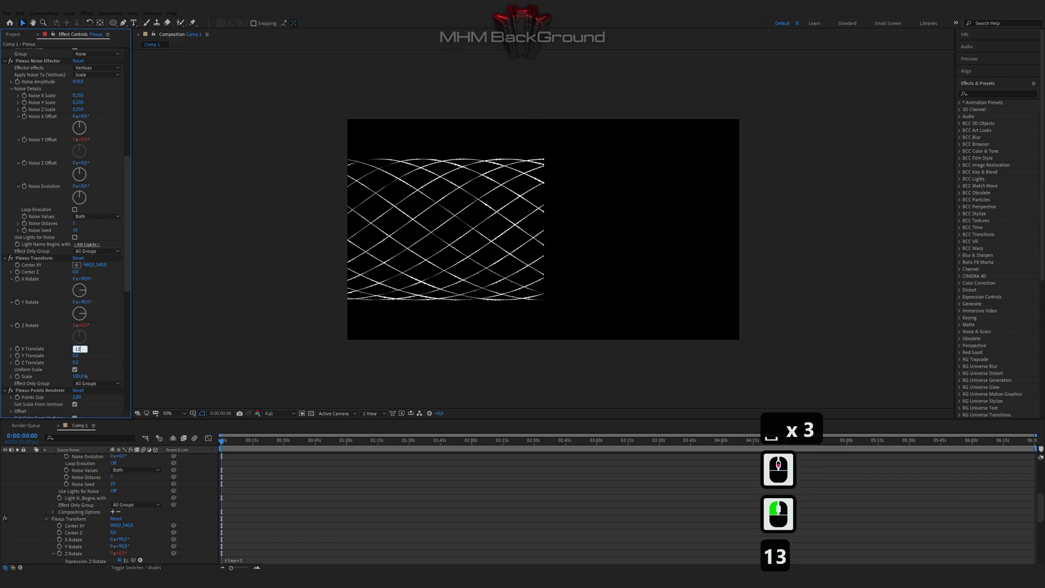
pyautogui.write('49')
pyautogui.press('Tab')
pyautogui.press('Tab')
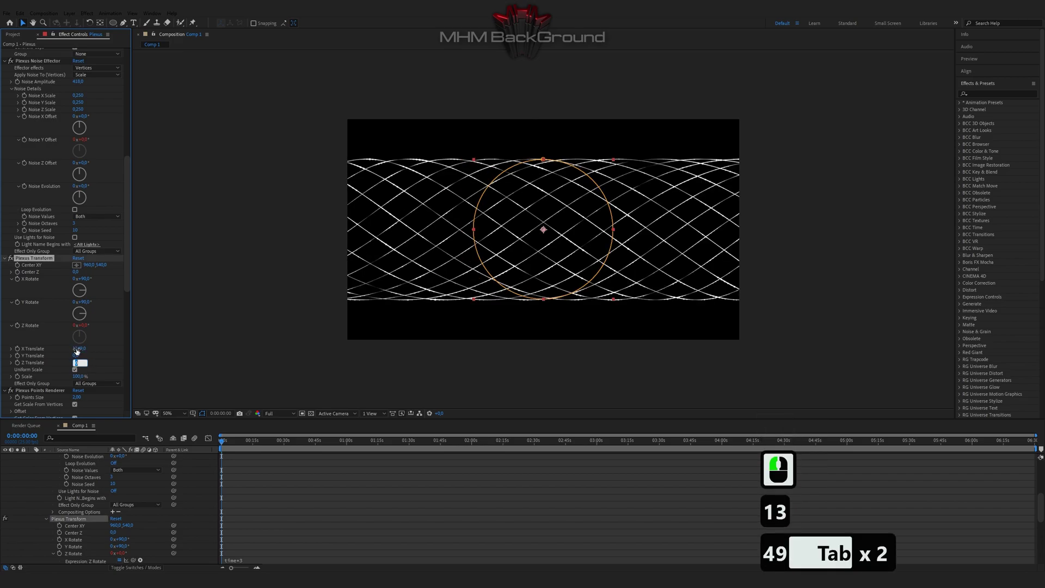
pyautogui.write('-395')
pyautogui.press('Return')
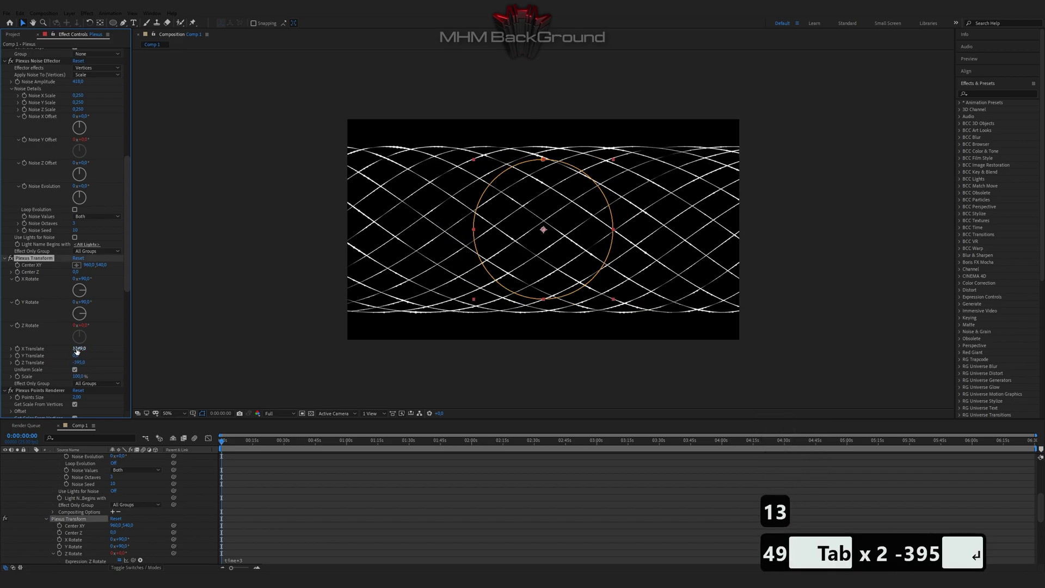
# Play back the repositioned spiral lines to check their motion across the frame.
pyautogui.press('space')
pyautogui.press('space')
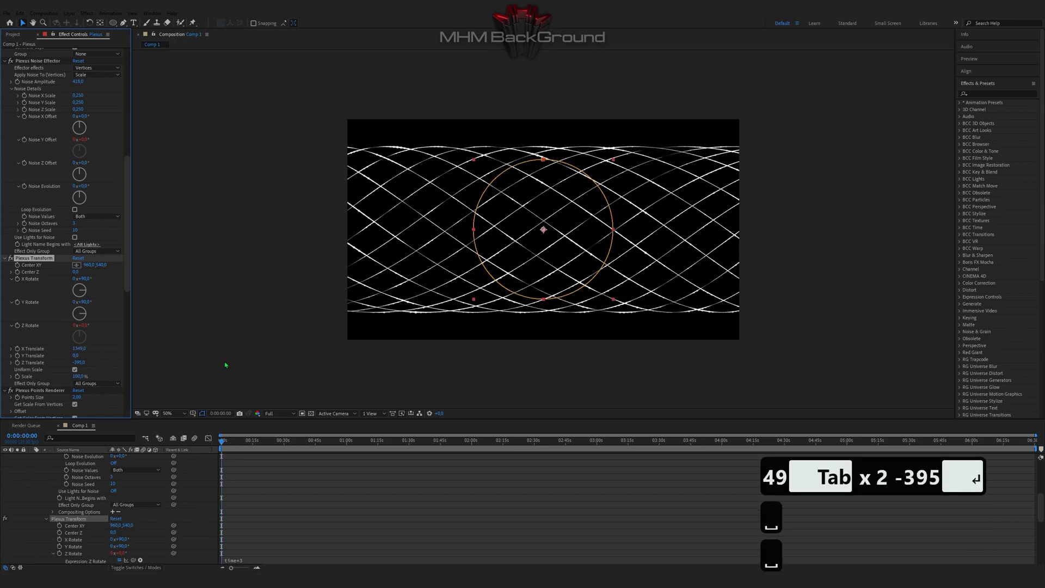
pyautogui.press('space')
pyautogui.press('space')
# Move the Plexus Lines Renderer directly below the Plexus Transform in the effect stack, ahead of the points renderers.
pyautogui.moveTo(127, 286); pyautogui.dragTo(132, 343)
pyautogui.click(121, 319)
pyautogui.moveTo(39, 313); pyautogui.dragTo(33, 239)
# Stop the Plexus Lines Renderer from getting colors from vertices and set its Lines Color to black (000000).
pyautogui.click(74, 264)
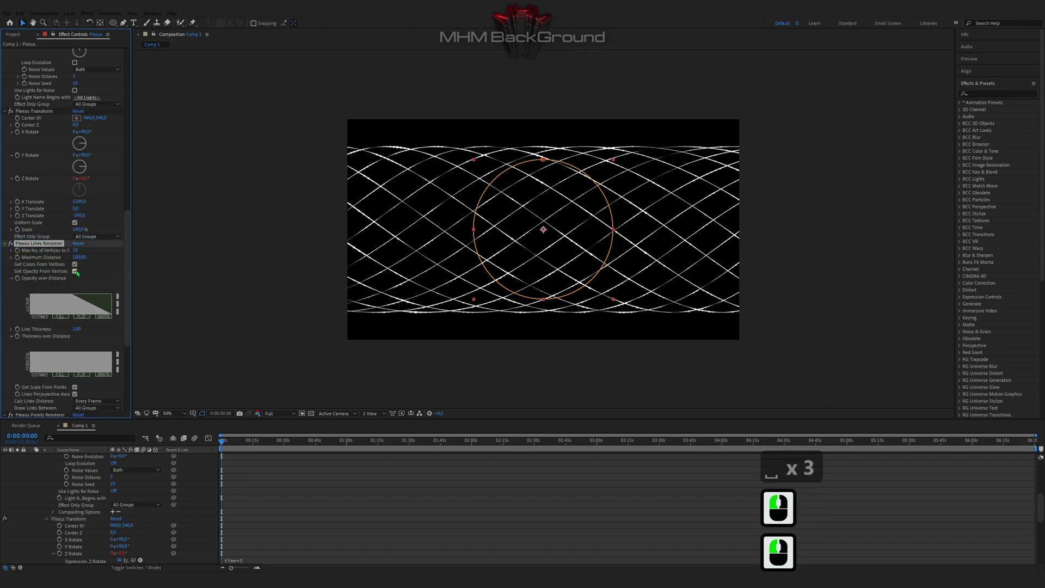
pyautogui.click(76, 271)
pyautogui.write('000000')
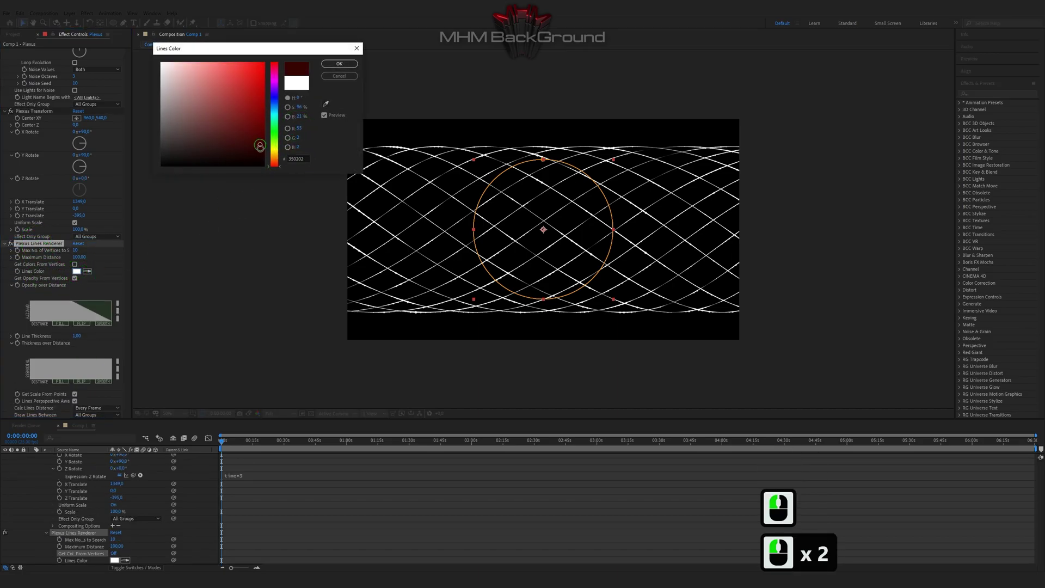
pyautogui.click(333, 66)
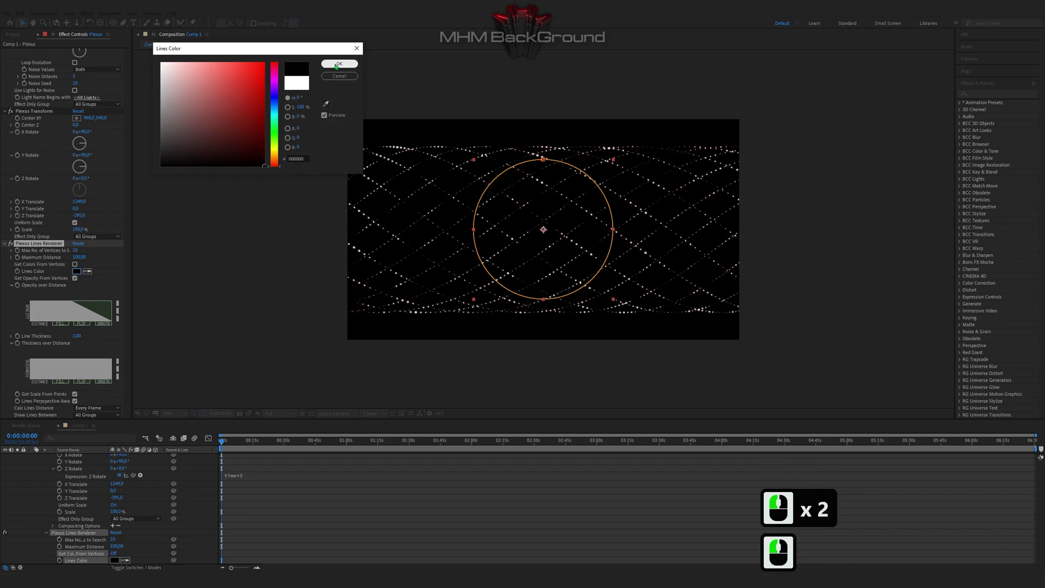
pyautogui.click(336, 65)
# Set the Lines Renderer's Maximum Distance to 1987, then disable Get Opacity From Vertices and raise Lines Opacity to 100%.
pyautogui.click(78, 257)
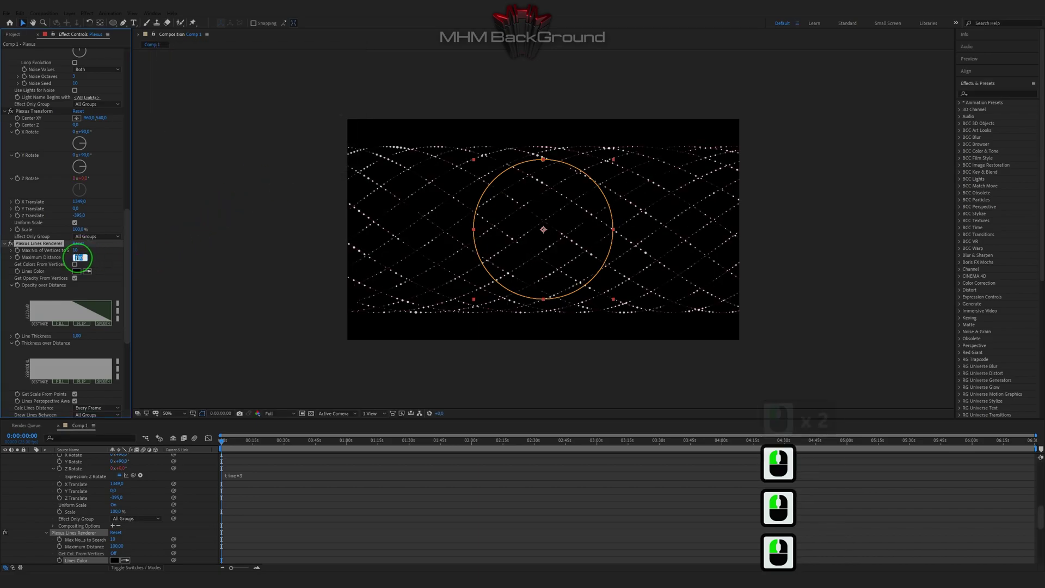
pyautogui.write('1987')
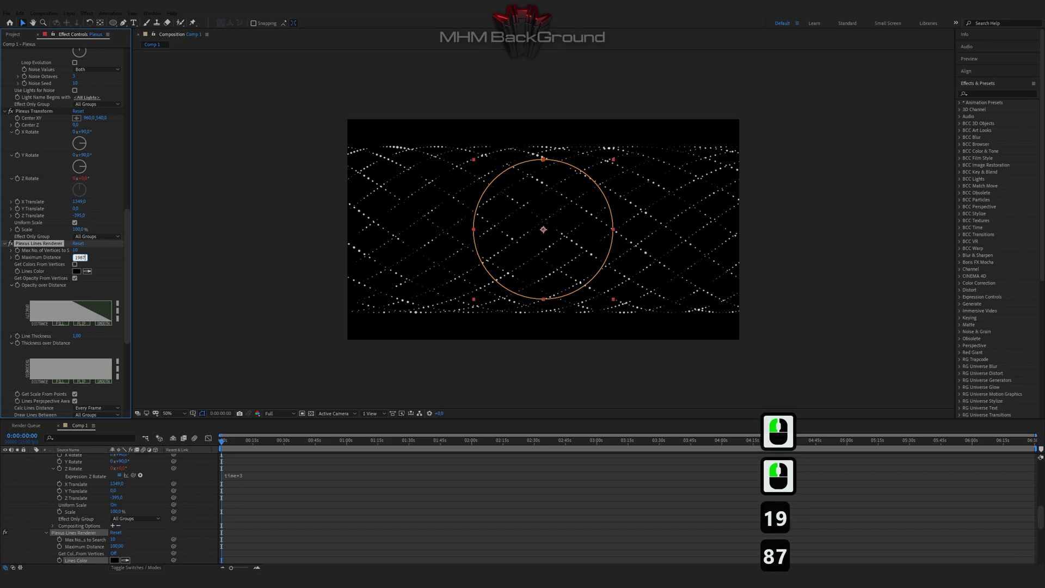
pyautogui.press('Return')
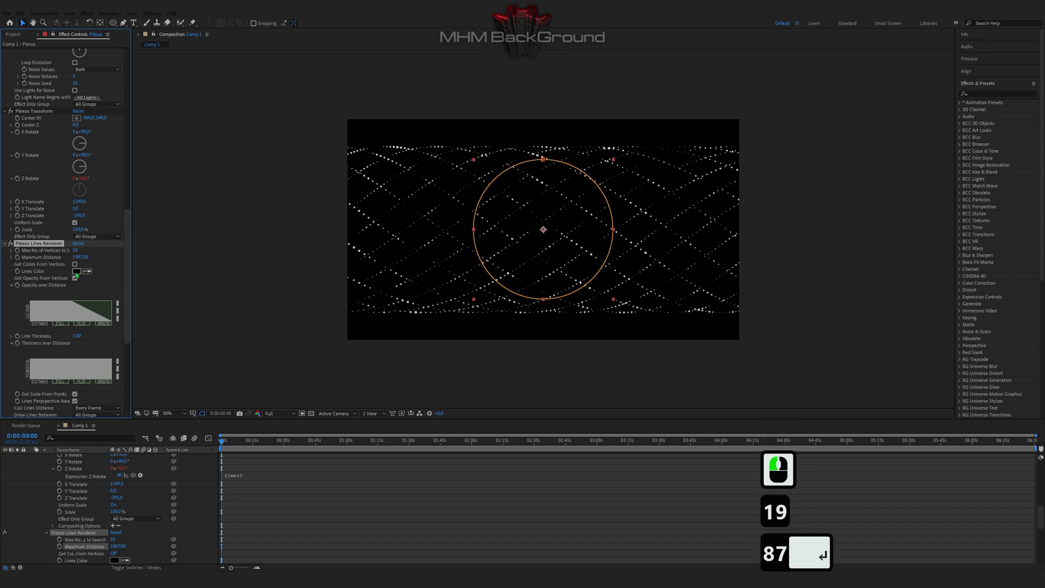
pyautogui.click(75, 278)
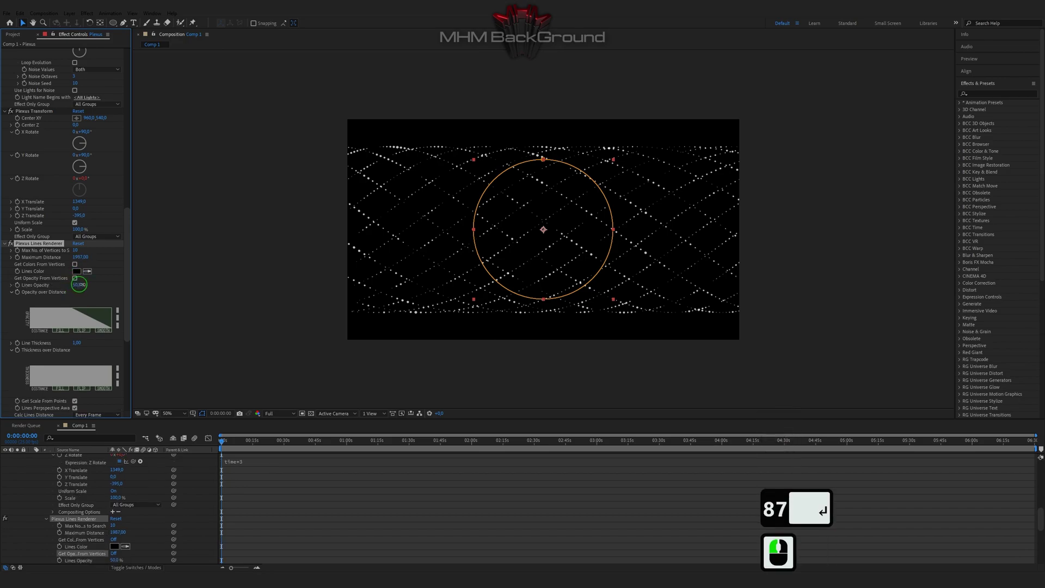
pyautogui.click(162, 289)
pyautogui.click(130, 294)
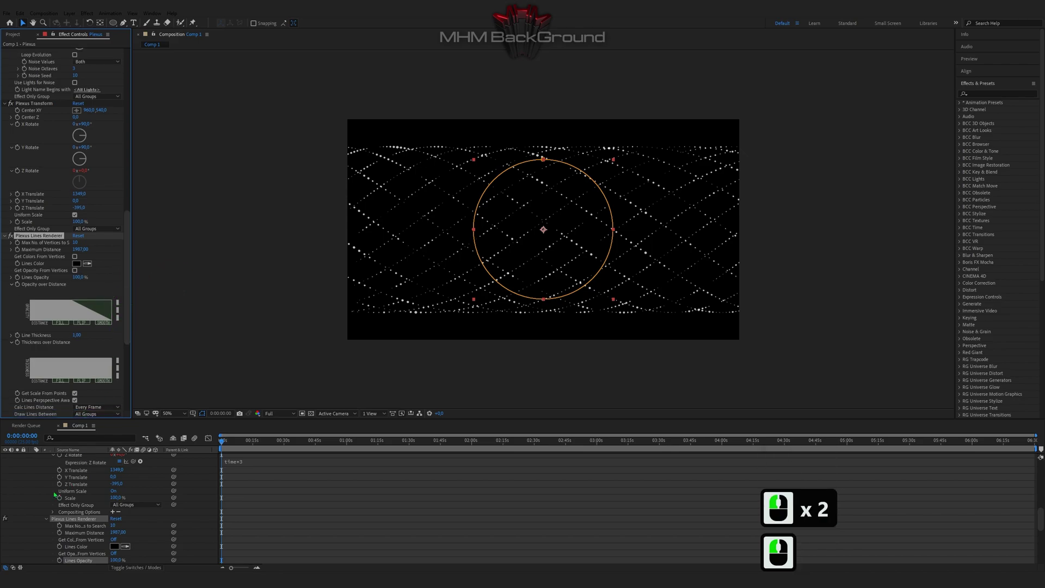
# Collapse the Plexus layer's properties and create a new white solid at the composition's size.
pyautogui.scroll(7, 28, 492)
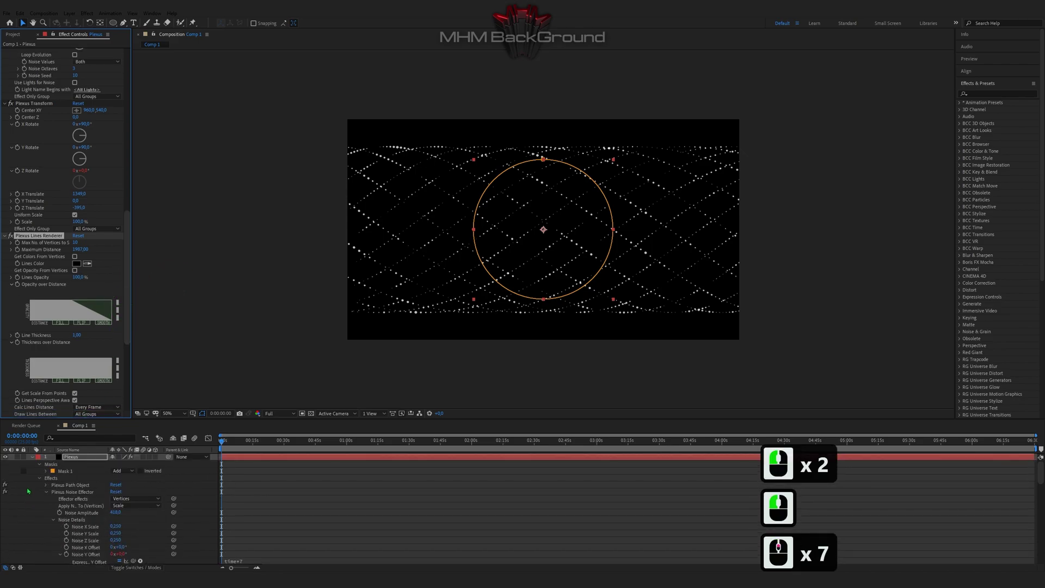
pyautogui.scroll(6, 28, 491)
pyautogui.click(35, 478)
pyautogui.click(35, 479)
pyautogui.rightClick(54, 484)
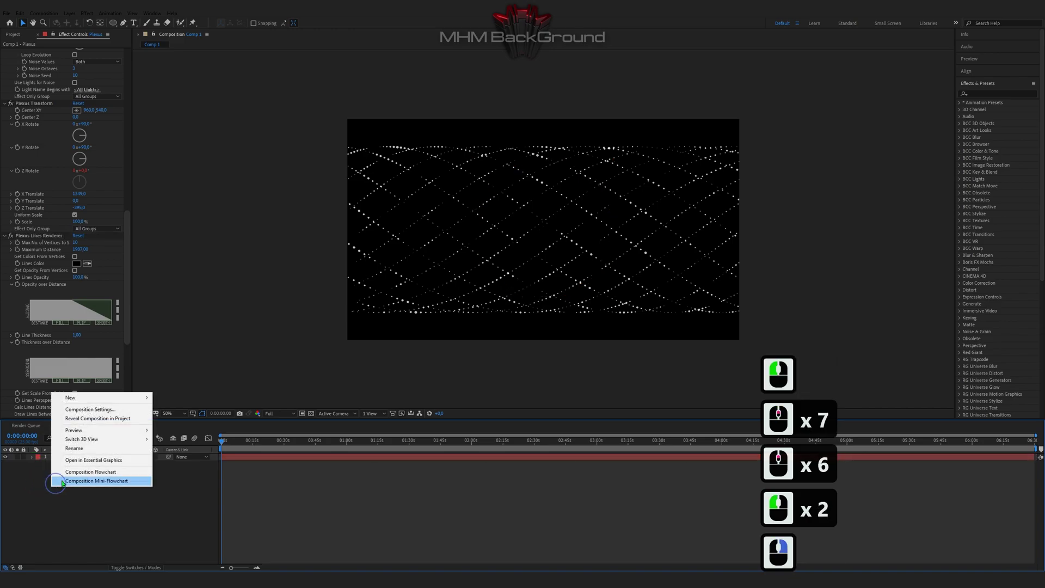
pyautogui.moveTo(109, 398)
pyautogui.click(201, 416)
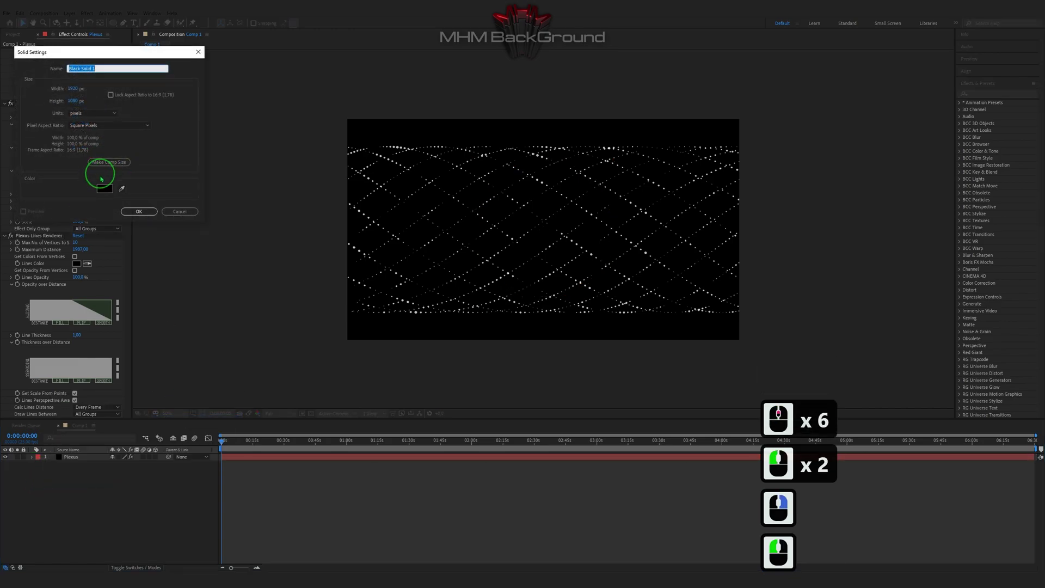
pyautogui.click(103, 187)
pyautogui.click(238, 50)
pyautogui.click(346, 64)
pyautogui.click(151, 212)
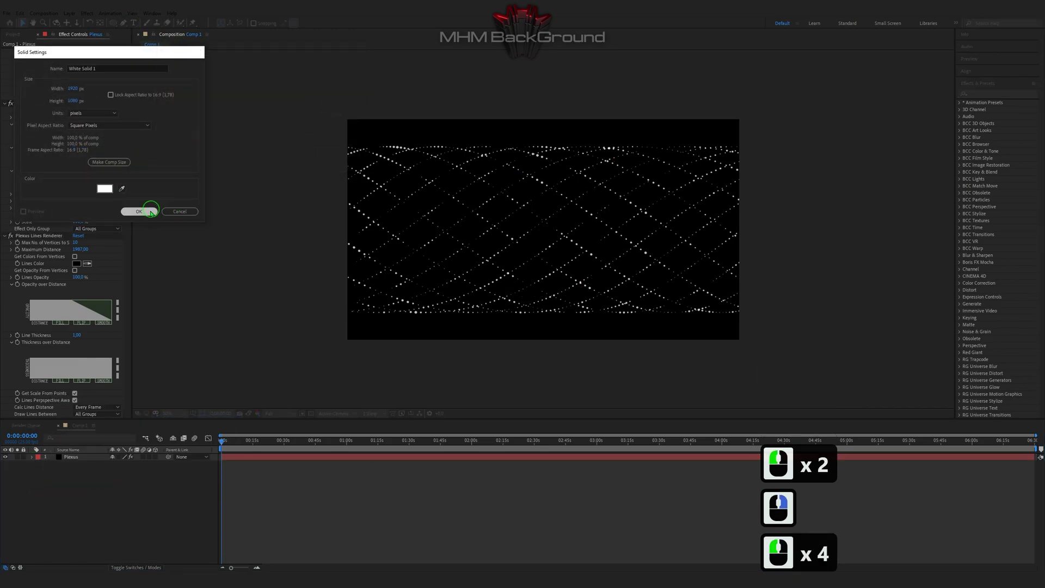
# Place the white solid beneath the Plexus layer as the background.
pyautogui.click(65, 457)
pyautogui.moveTo(65, 456); pyautogui.dragTo(66, 473)
pyautogui.click(76, 464)
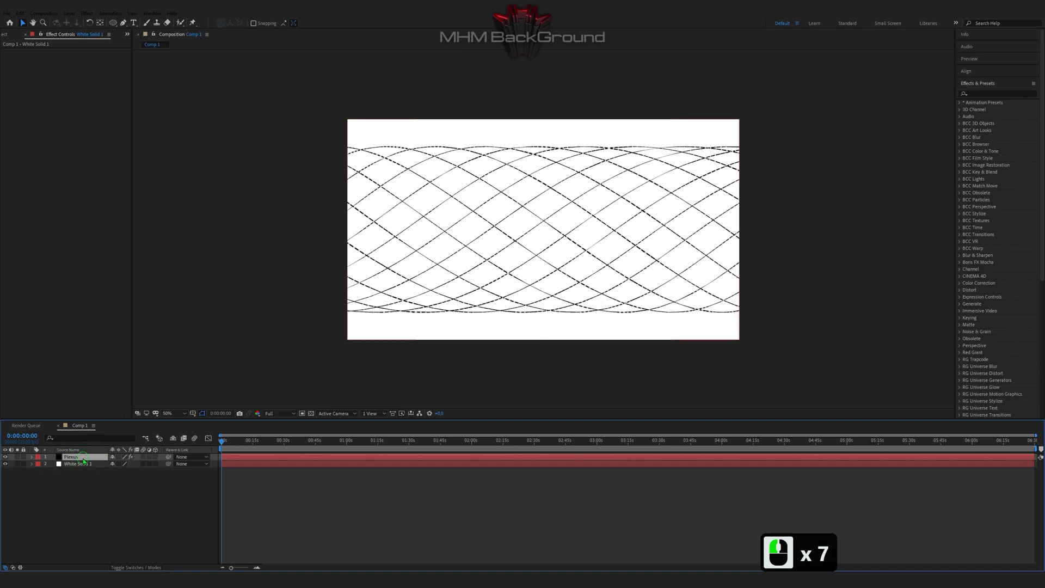
# Set the Points Size of the first Plexus Points Renderer to 6.2.
pyautogui.moveTo(133, 132); pyautogui.dragTo(131, 373)
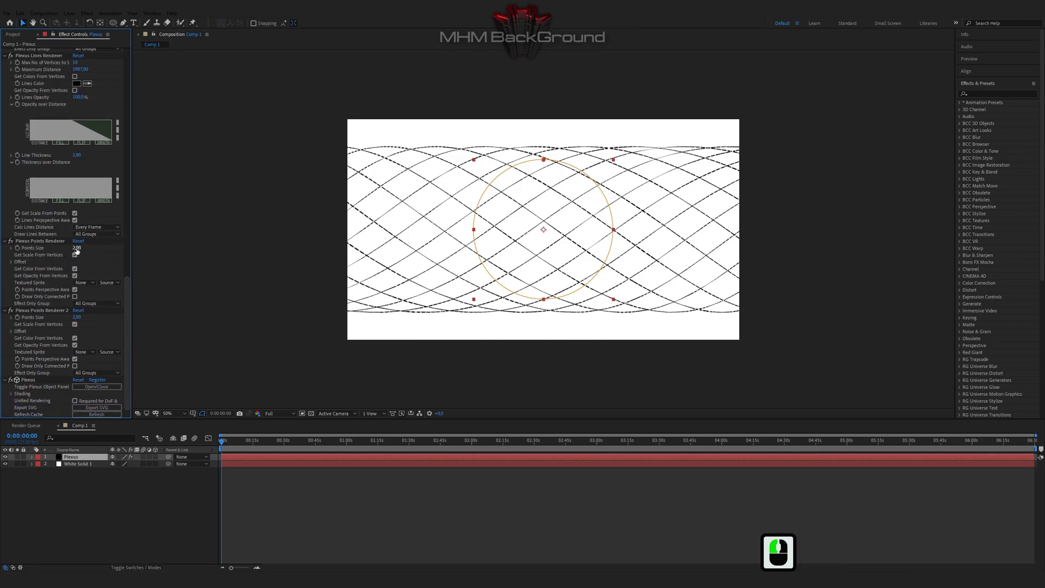
pyautogui.click(76, 248)
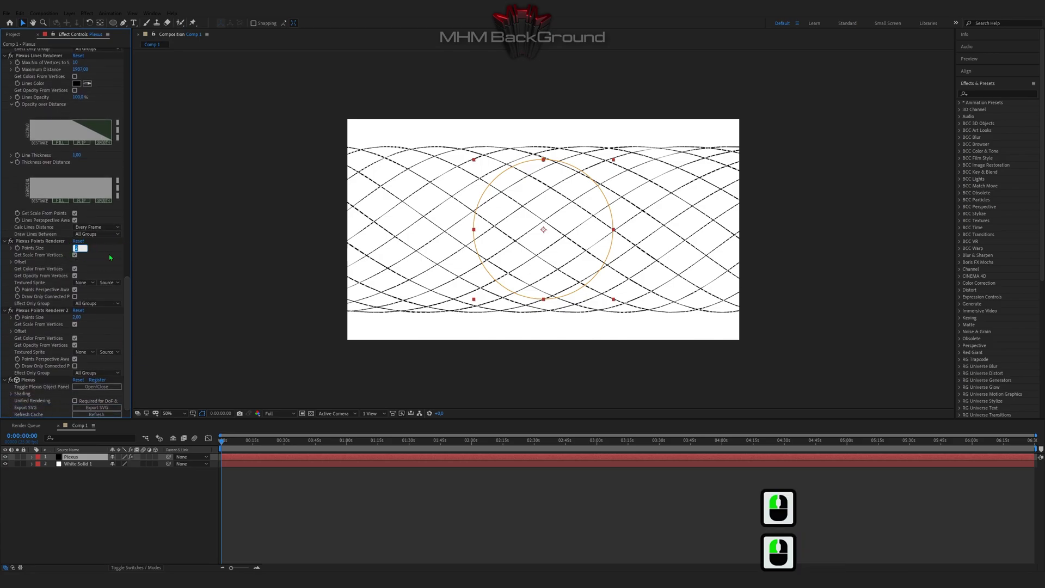
pyautogui.write('6,2')
pyautogui.press('Return')
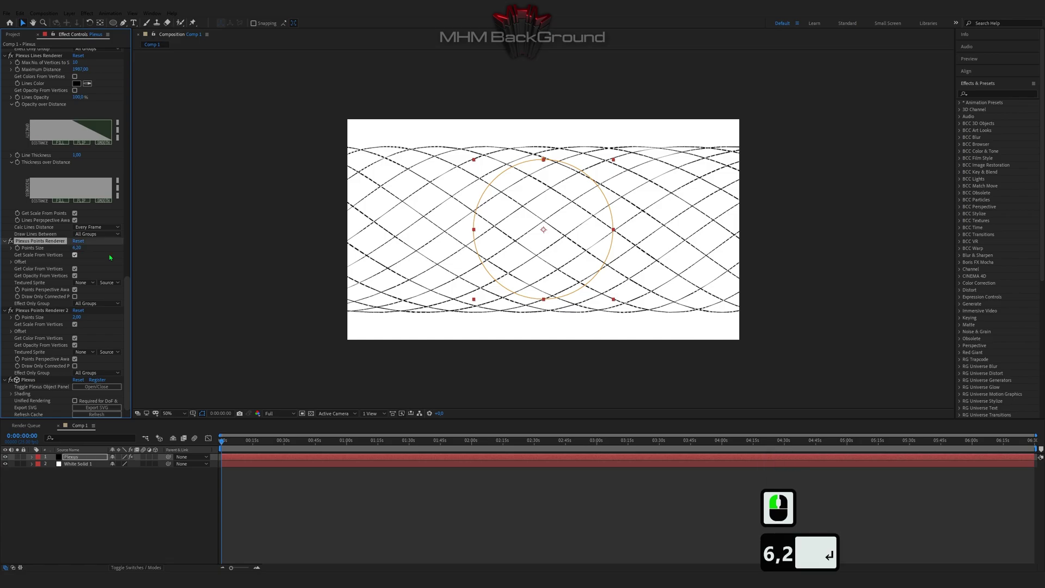
# Disable vertex-based color and opacity in the first Plexus Points Renderer, making its points black at 100% opacity.
pyautogui.click(75, 276)
pyautogui.click(74, 268)
pyautogui.click(77, 276)
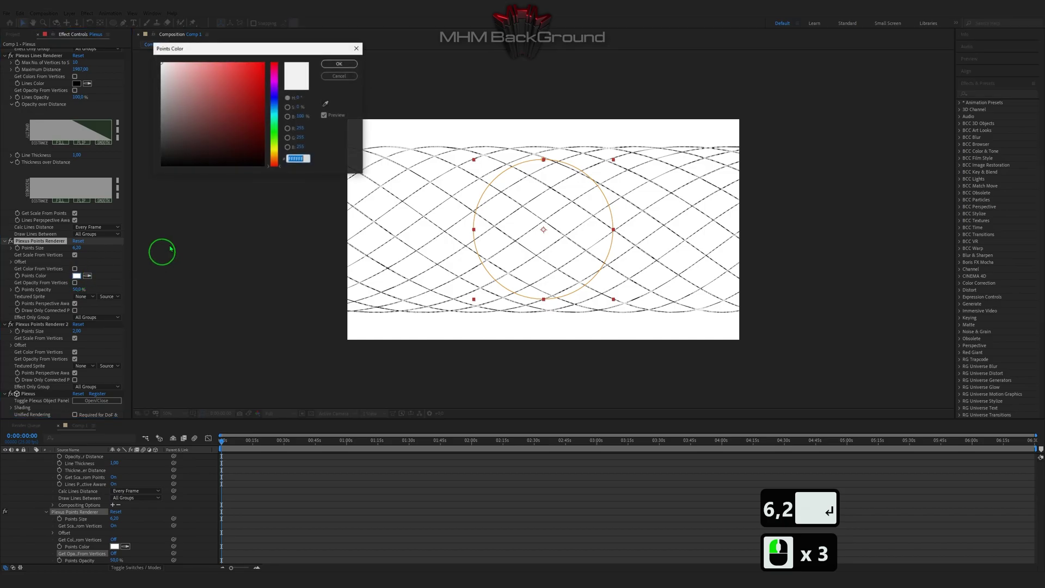
pyautogui.click(250, 164)
pyautogui.click(338, 63)
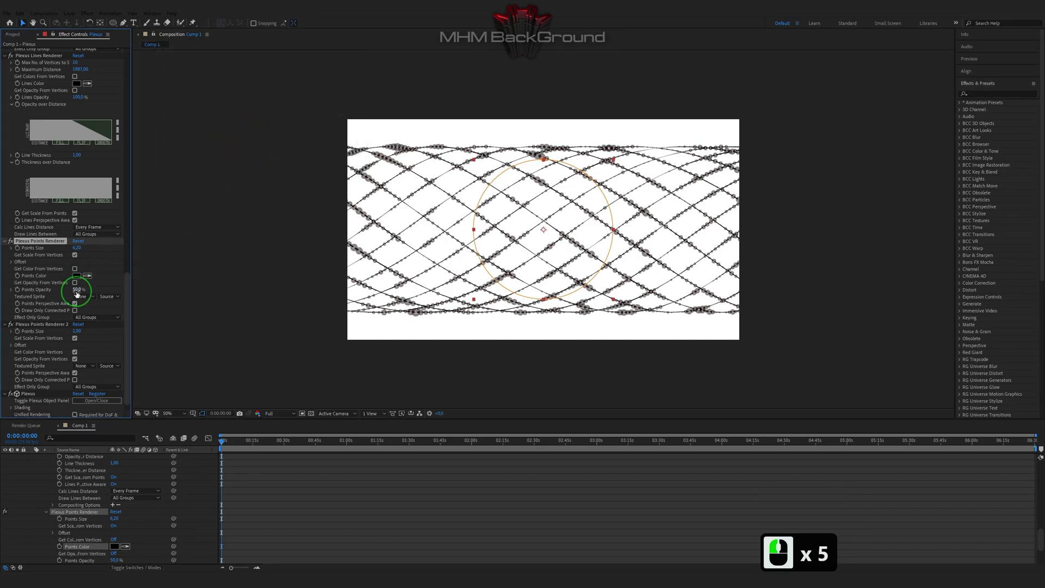
pyautogui.moveTo(77, 294); pyautogui.dragTo(162, 294)
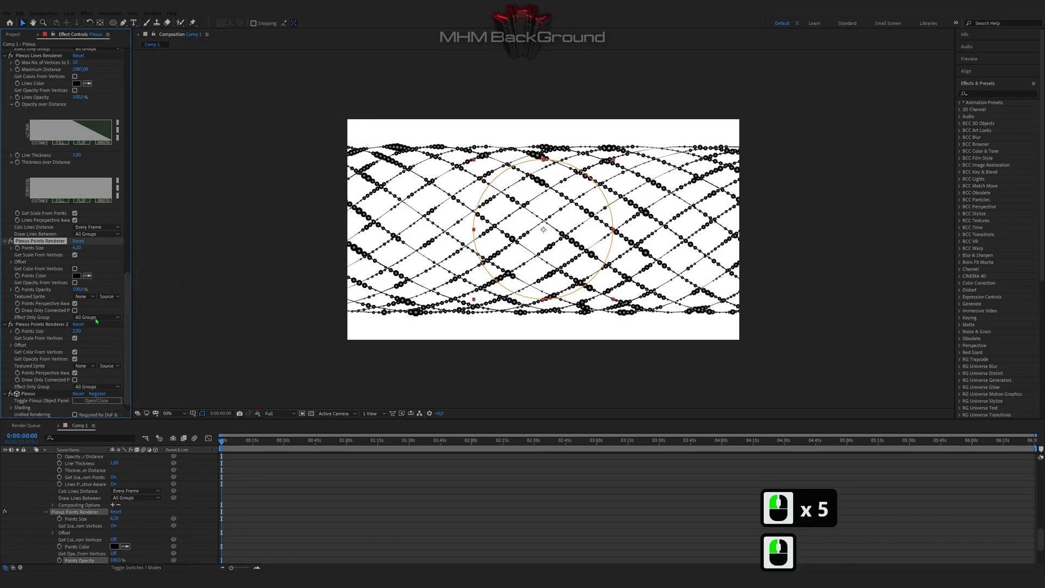
# Disable vertex-based color and opacity in Plexus Points Renderer 2, keeping its points white at 100% opacity.
pyautogui.click(75, 352)
pyautogui.click(75, 365)
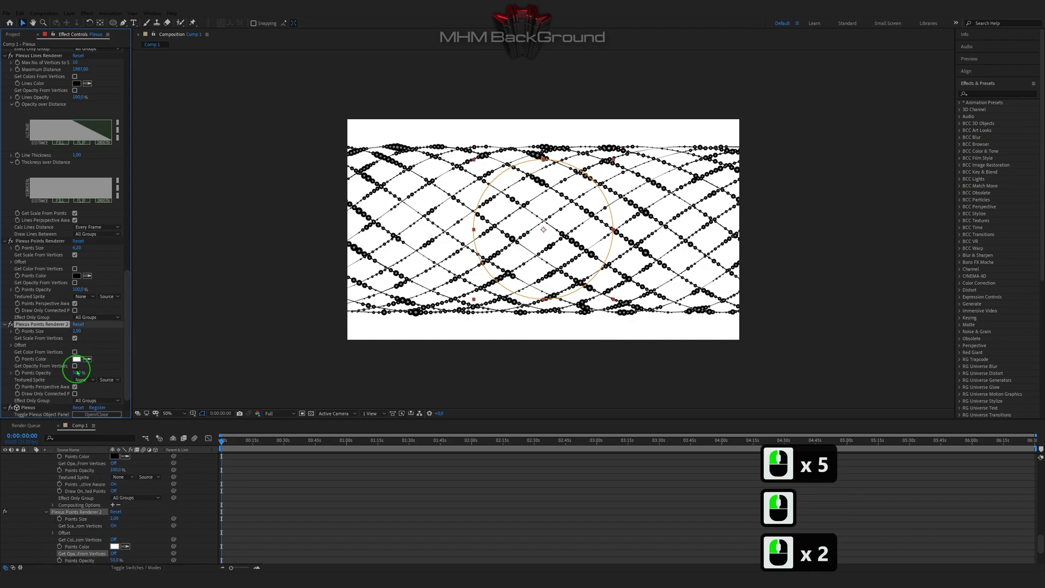
pyautogui.moveTo(97, 372); pyautogui.dragTo(131, 369)
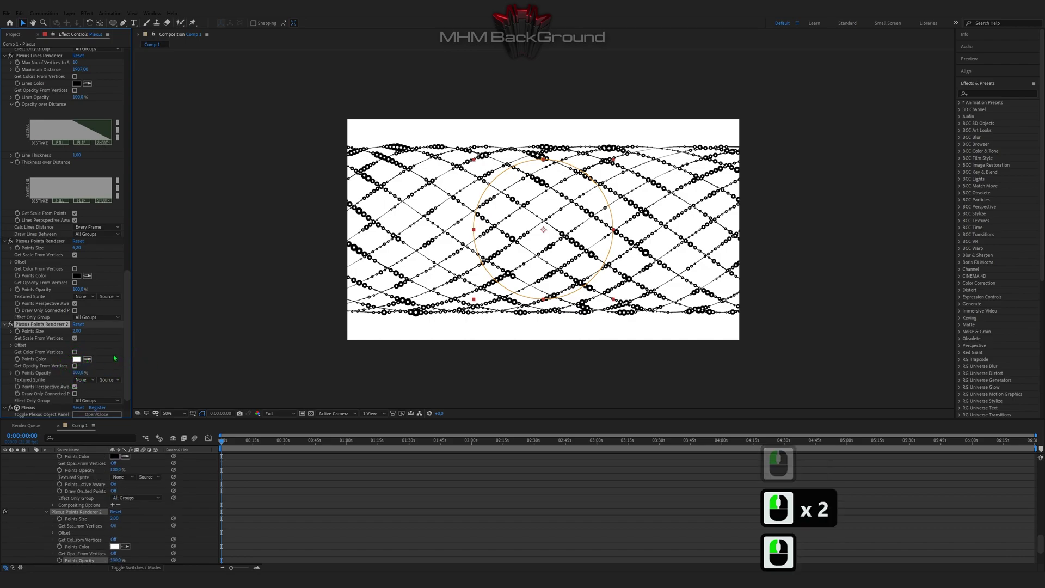
pyautogui.click(116, 361)
# Preview the animation of the black-and-white ringed points along the spiral lines.
pyautogui.press('space')
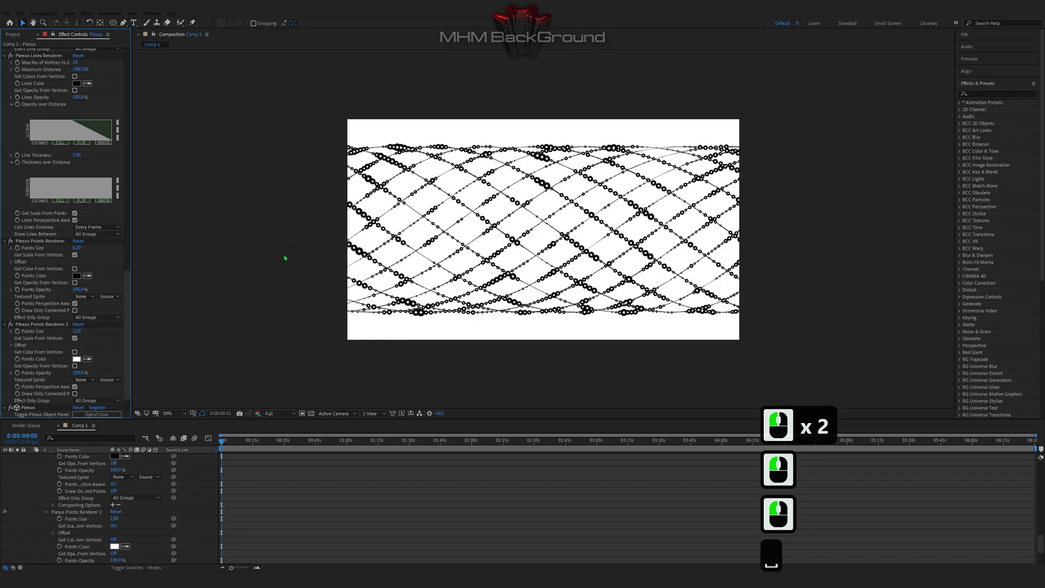
pyautogui.press('space')
pyautogui.press('space')
pyautogui.press('space')
pyautogui.press('space')
pyautogui.press('space')
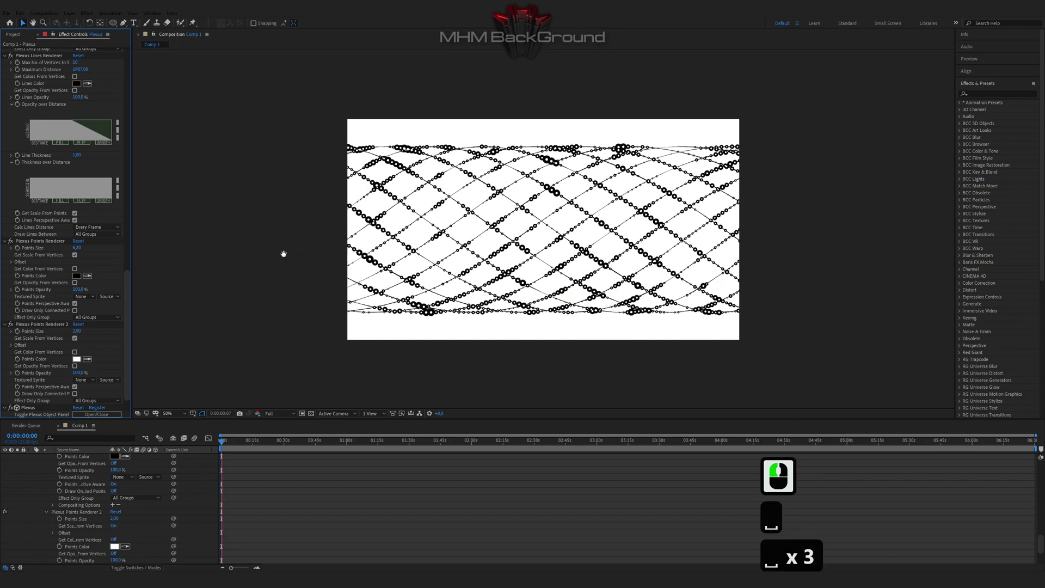
# Collapse the Plexus layer's properties and apply the Drop Shadow effect to that layer.
pyautogui.scroll(4, 58, 484)
pyautogui.scroll(11, 58, 484)
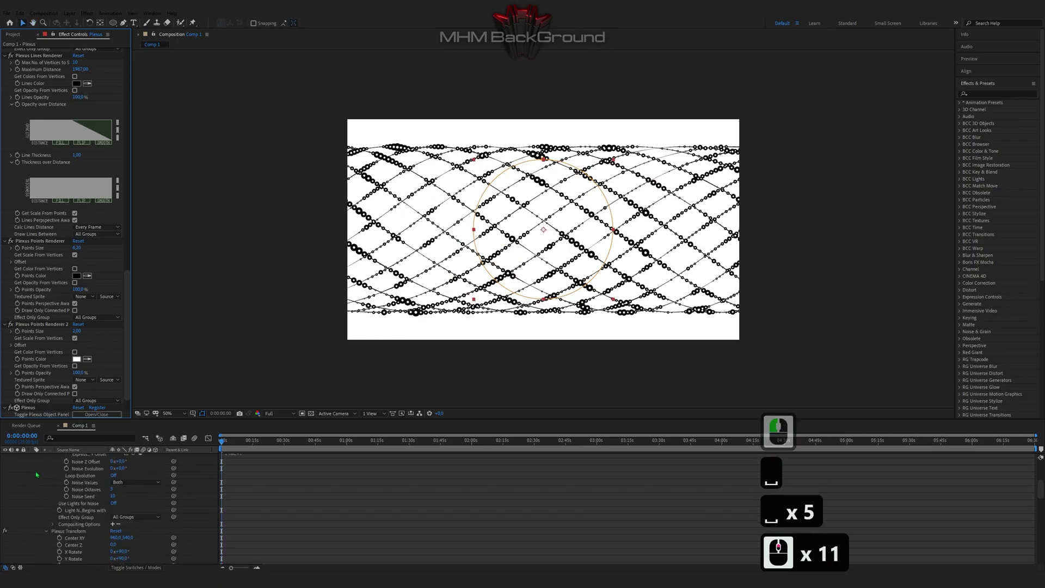
pyautogui.click(32, 457)
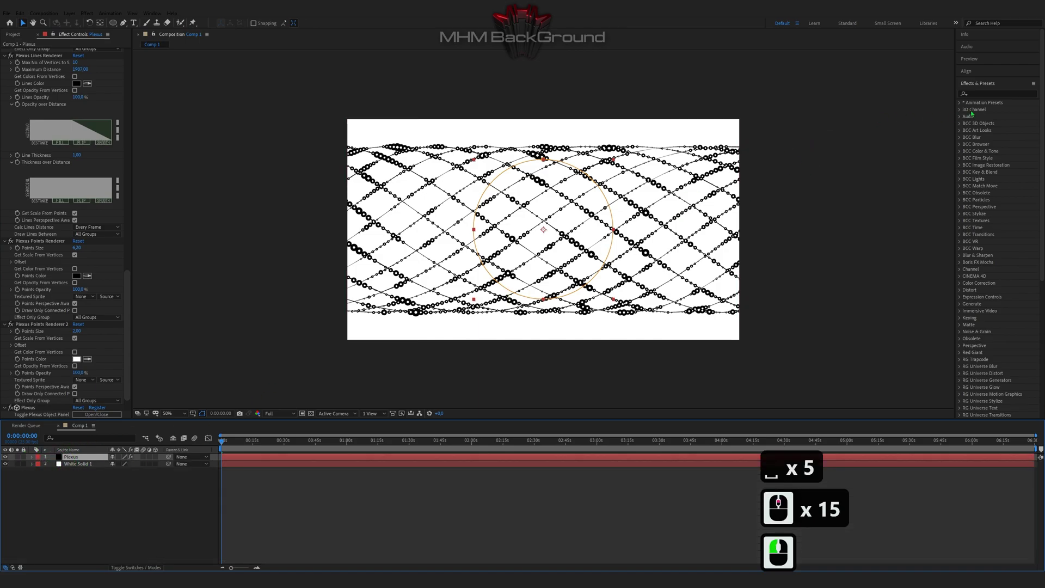
pyautogui.click(974, 93)
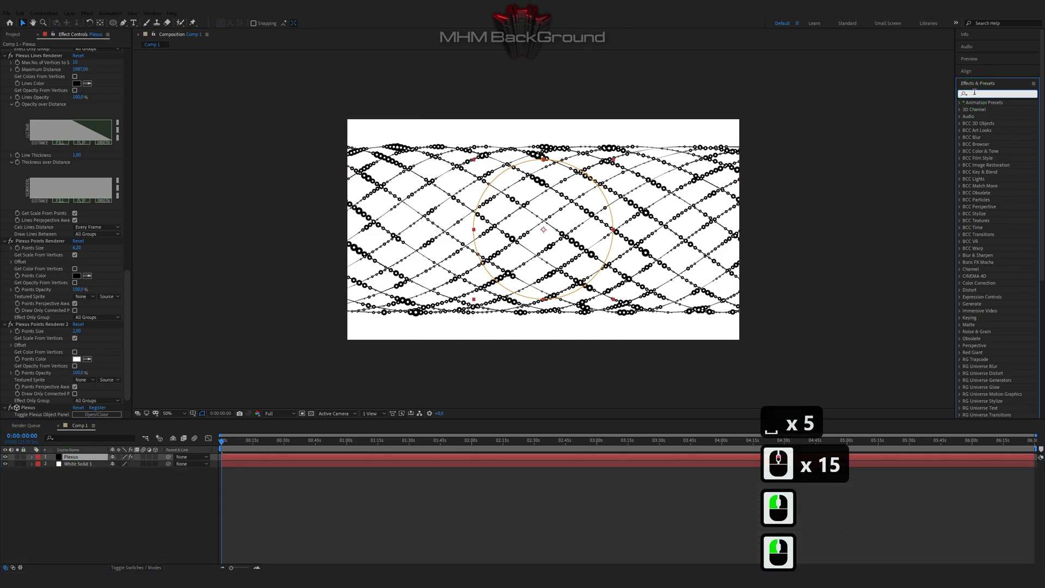
pyautogui.write('drop')
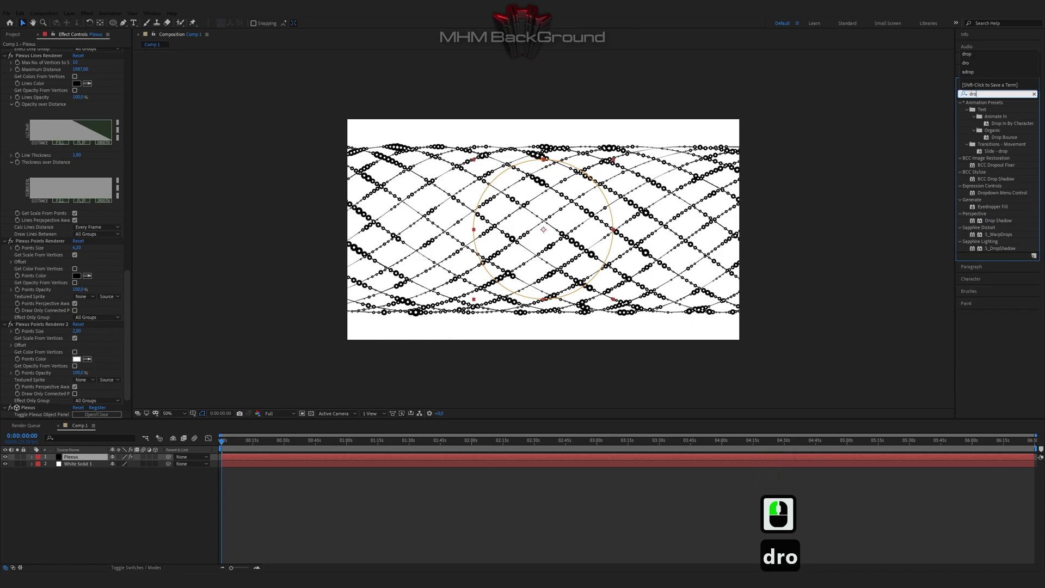
pyautogui.doubleClick(998, 220)
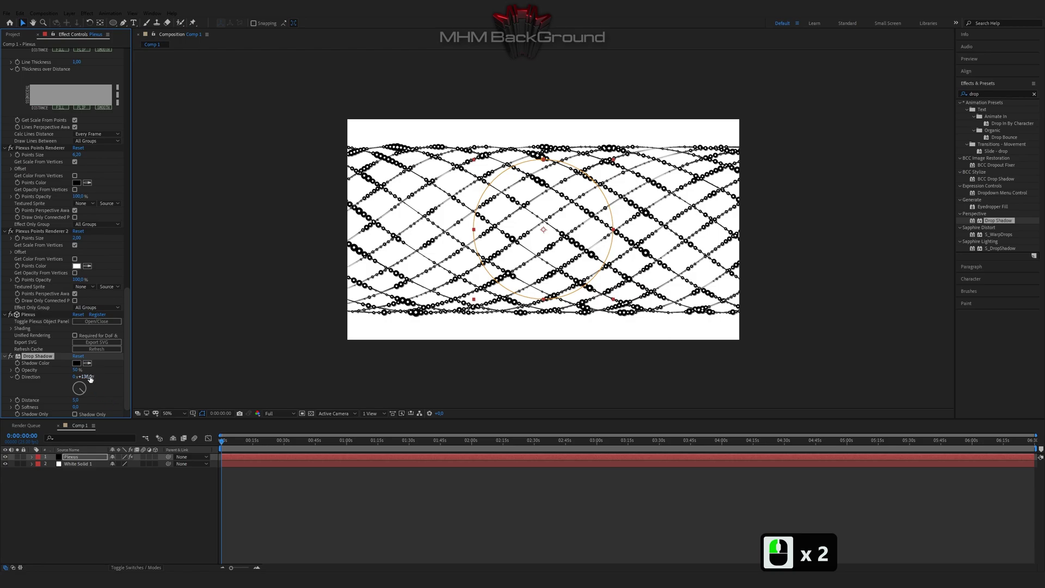
# Set the Drop Shadow distance to 61 and softness to 12, and preview the animation.
pyautogui.click(75, 399)
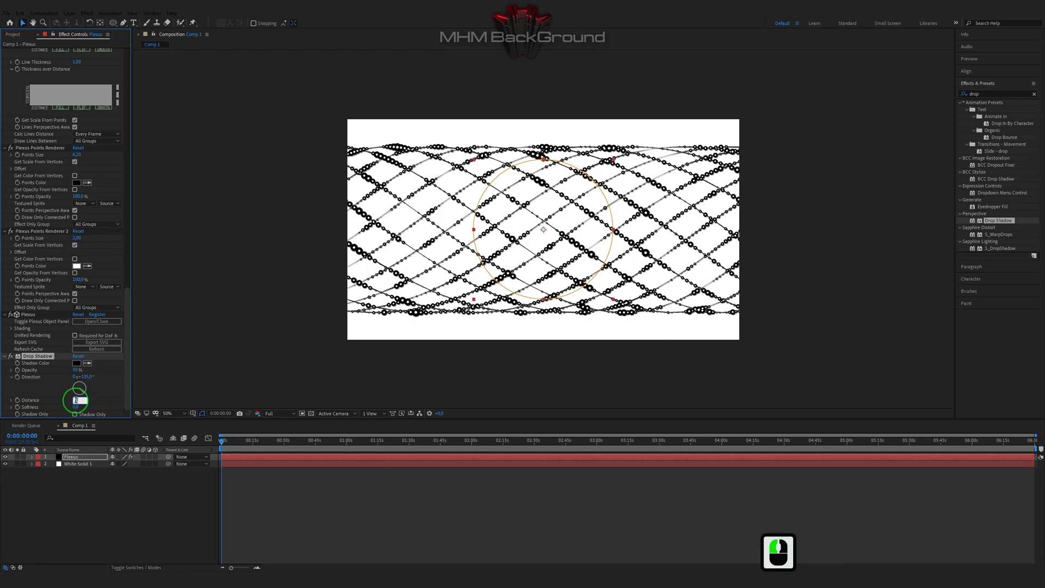
pyautogui.write('61')
pyautogui.press('Tab')
pyautogui.write('12')
pyautogui.click(102, 402)
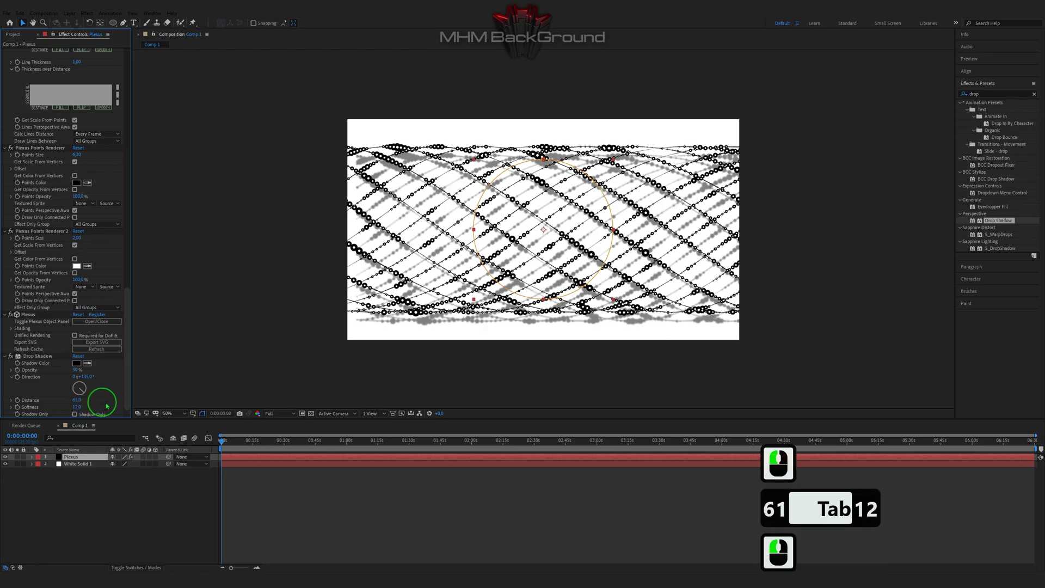
pyautogui.press('space')
pyautogui.press('space')
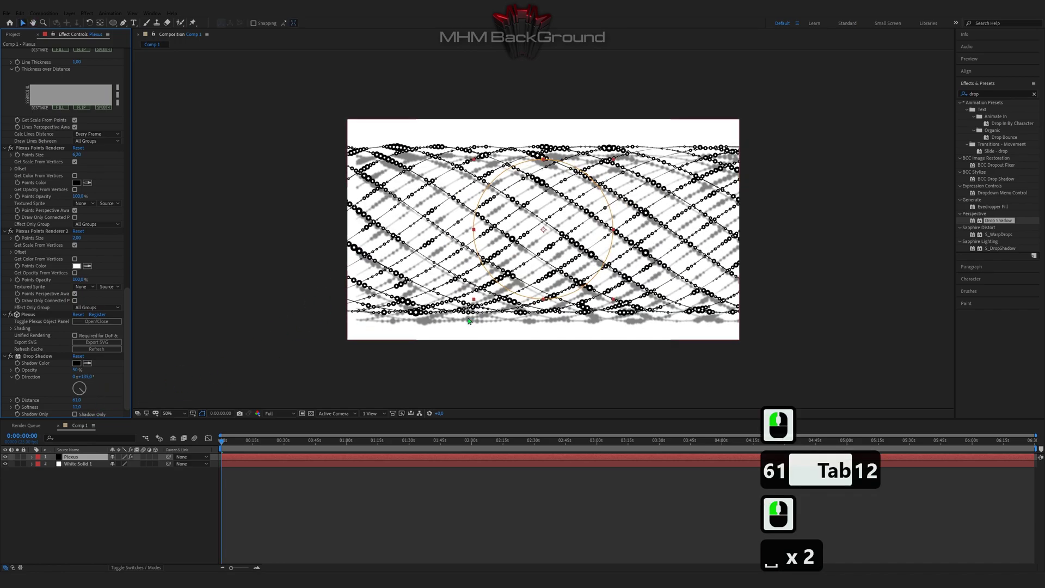
# Scale the Plexus layer up slightly and proportionally, and play the result briefly.
pyautogui.keyDown('shift'); pyautogui.click(618, 308); pyautogui.keyUp('shift')
pyautogui.press('space')
pyautogui.press('space')
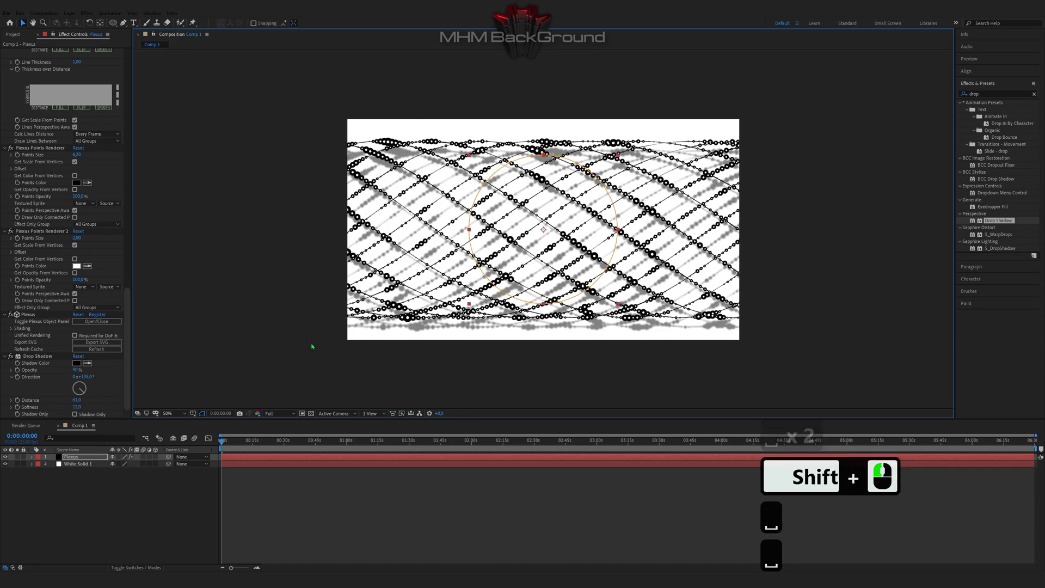
# Search the effects for "emb" and apply S_EmbossDistort to the Plexus layer.
pyautogui.click(922, 148)
pyautogui.click(955, 96)
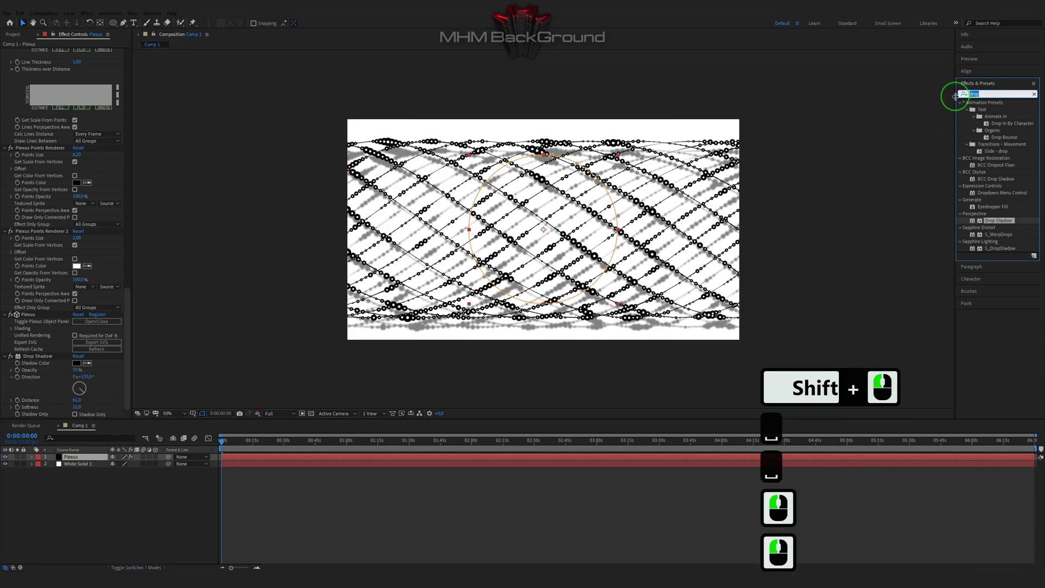
pyautogui.write('emb')
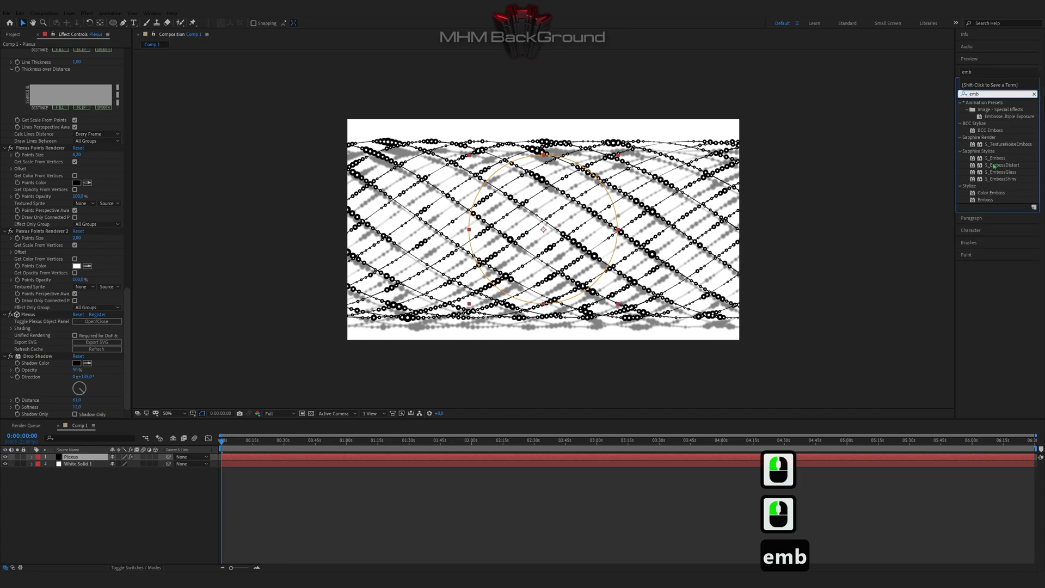
pyautogui.doubleClick(994, 166)
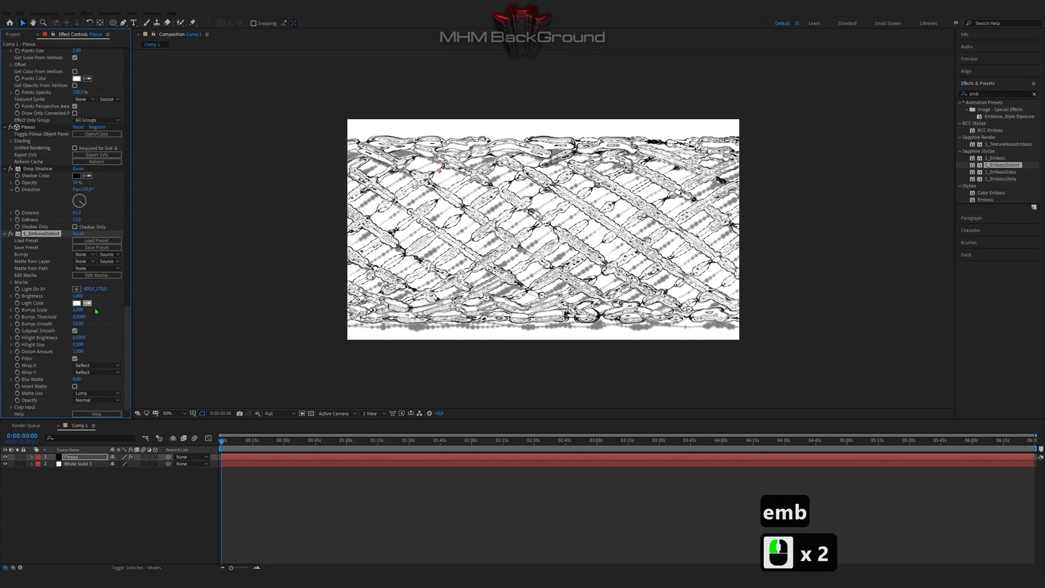
# Set the S_EmbossDistort Bumps Smooth to 9 and Distort Amount to 0.12, and preview the animation.
pyautogui.click(78, 323)
pyautogui.write('9')
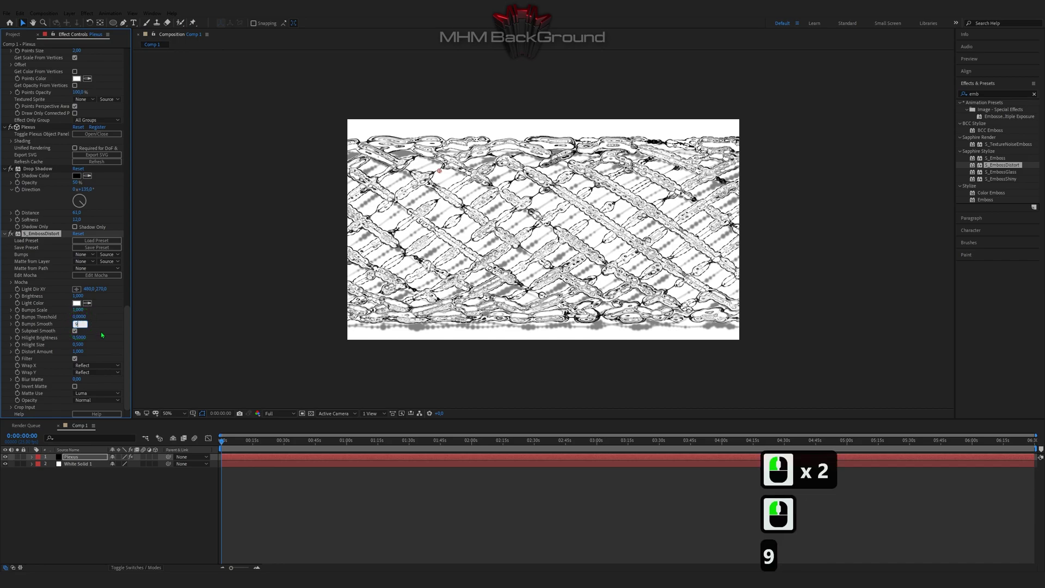
pyautogui.click(79, 351)
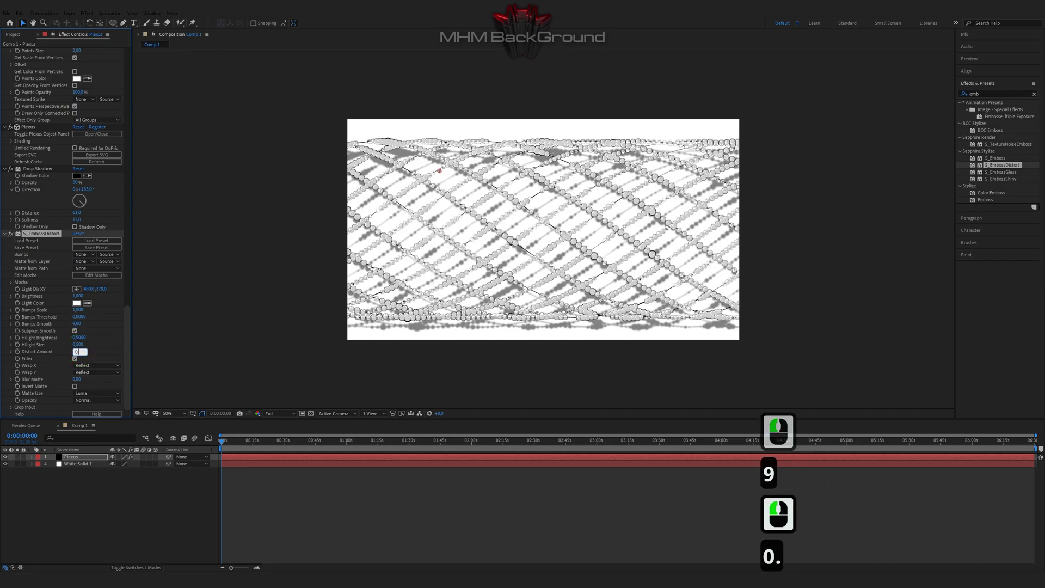
pyautogui.write('12')
pyautogui.press('Return')
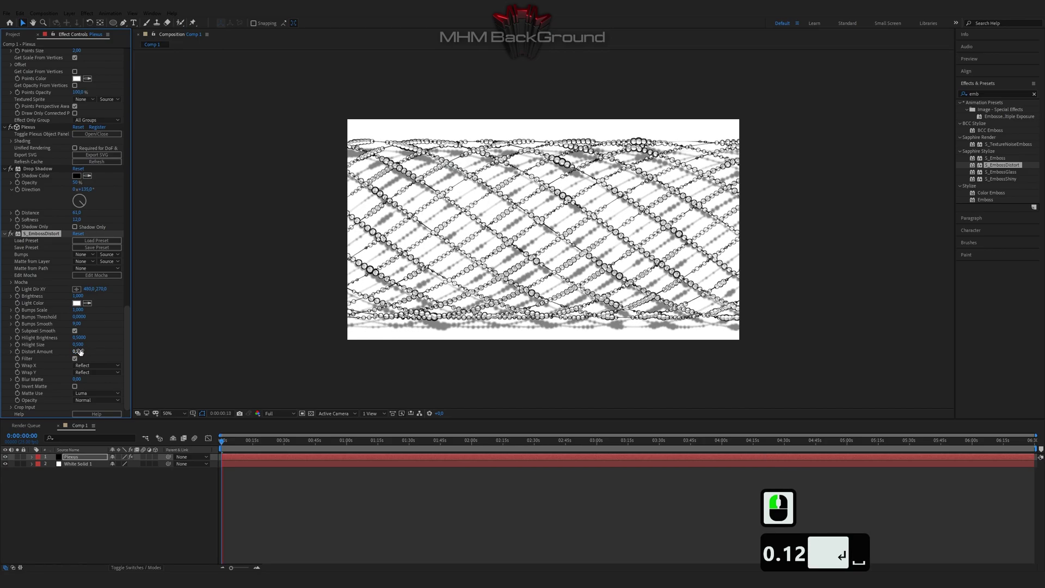
pyautogui.press('space')
pyautogui.press('space')
pyautogui.press('space')
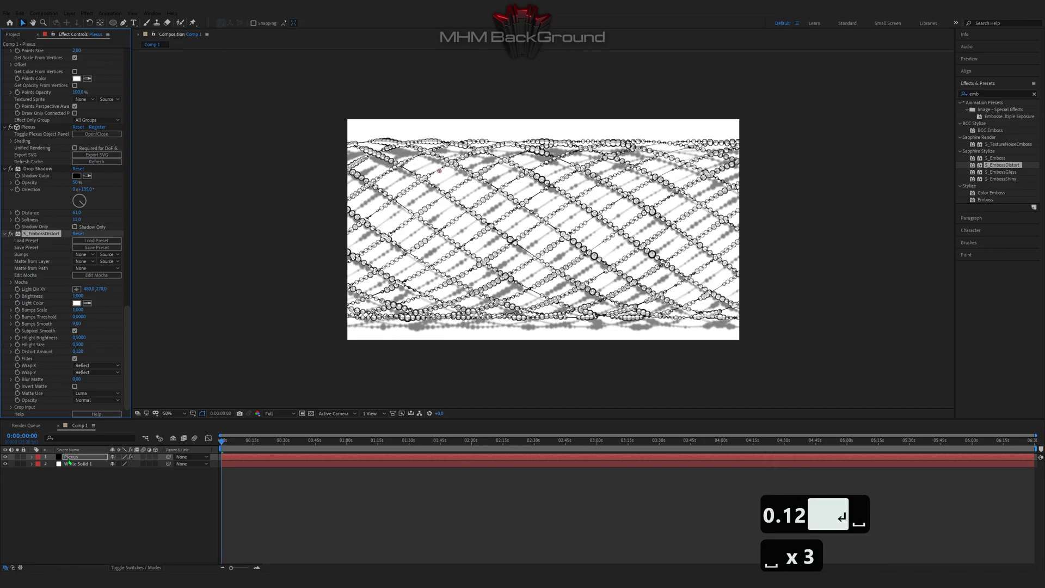
# Add an adjustment layer above the Plexus layer and apply S_TimeWarpRGB to it.
pyautogui.rightClick(75, 515)
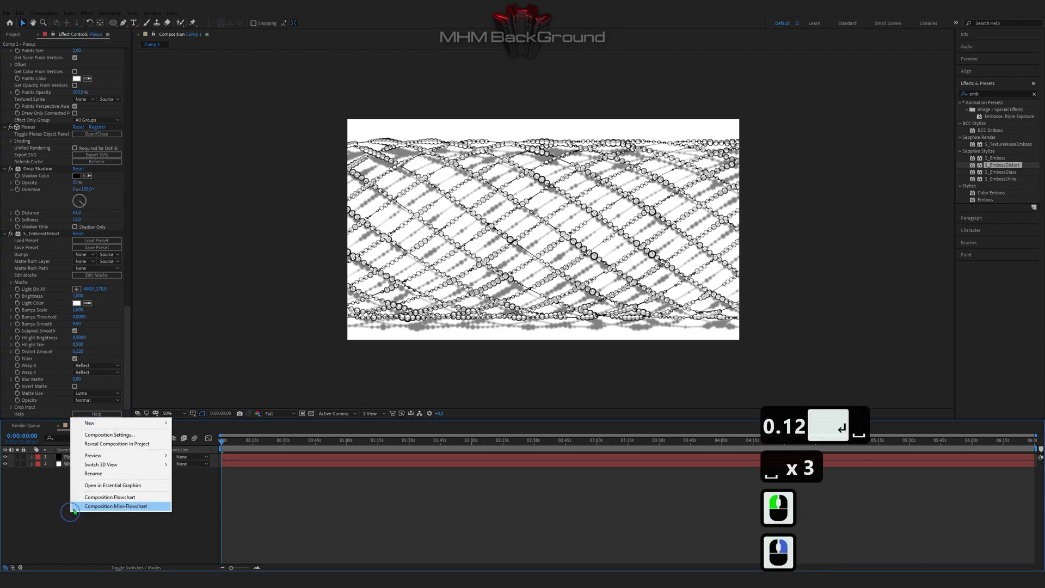
pyautogui.moveTo(98, 423)
pyautogui.click(207, 490)
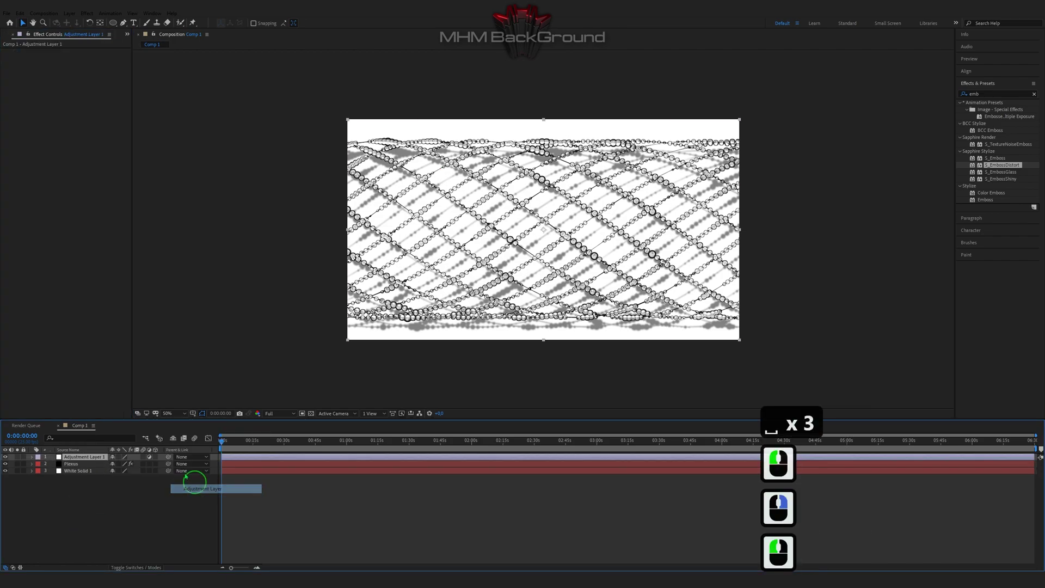
pyautogui.click(87, 13)
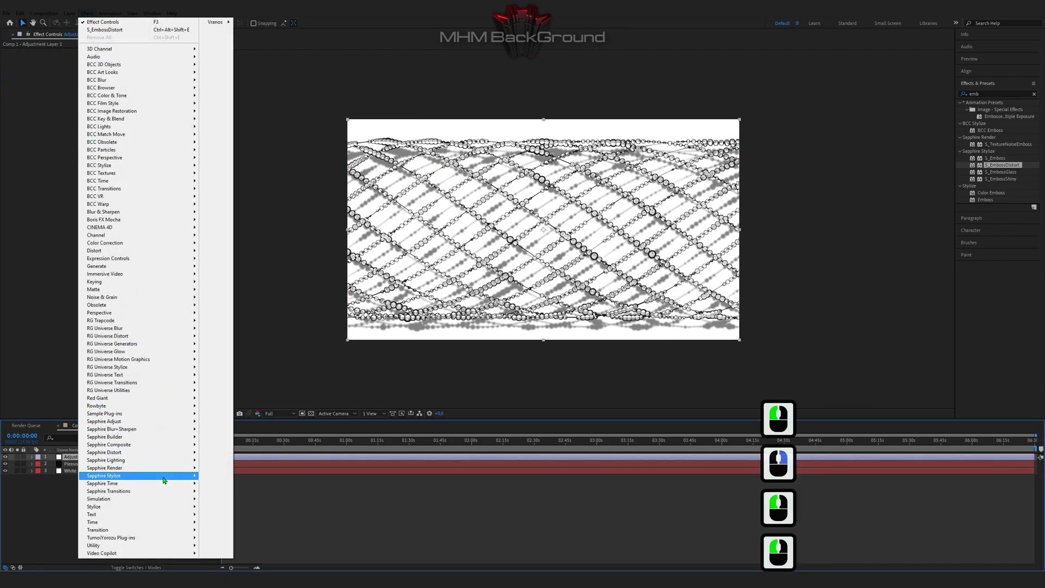
pyautogui.moveTo(164, 483)
pyautogui.click(218, 465)
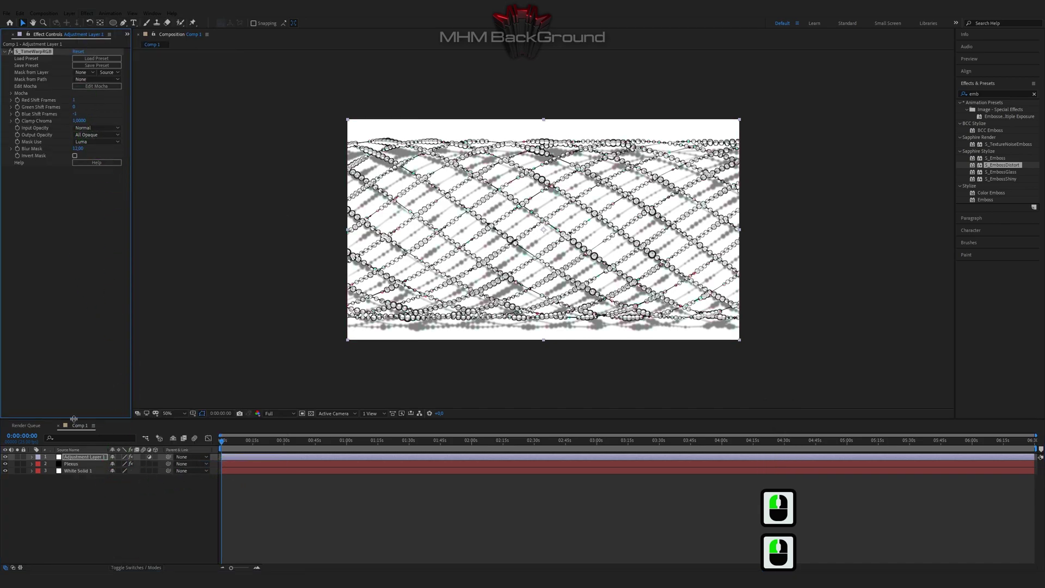
# Search the effects for "shr" and apply uni.ShrinkRay to the adjustment layer.
pyautogui.click(80, 455)
pyautogui.doubleClick(971, 95)
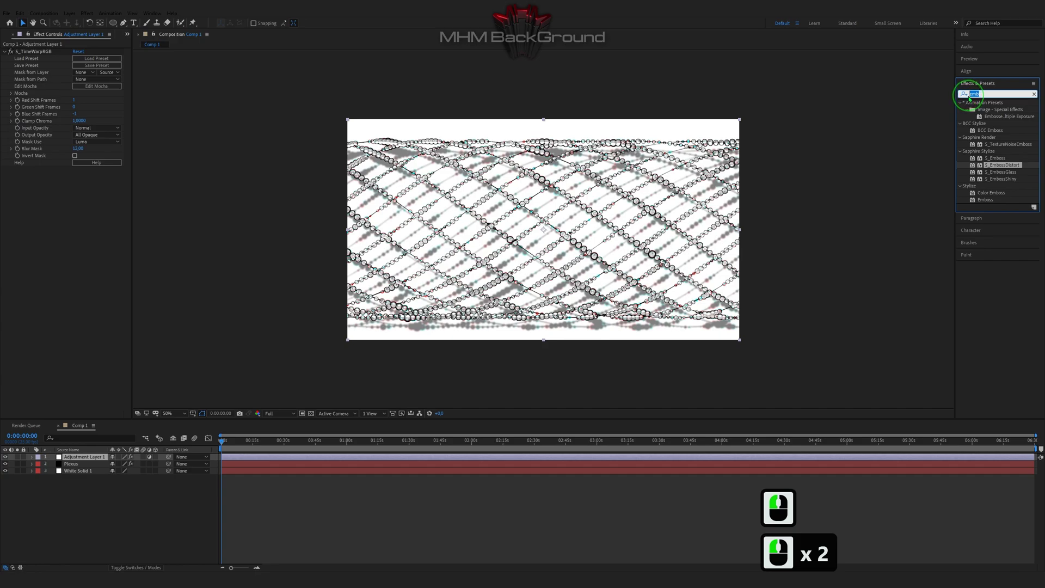
pyautogui.write('shr')
pyautogui.doubleClick(990, 109)
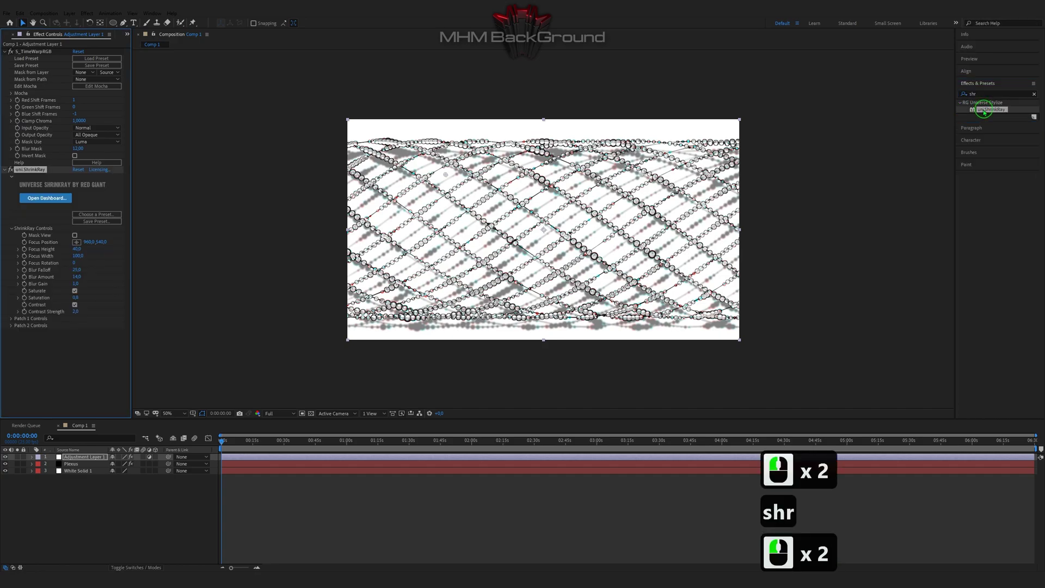
# Preview the animation to examine the color-shifted lines and the ShrinkRay blur.
pyautogui.press('space')
pyautogui.press('space')
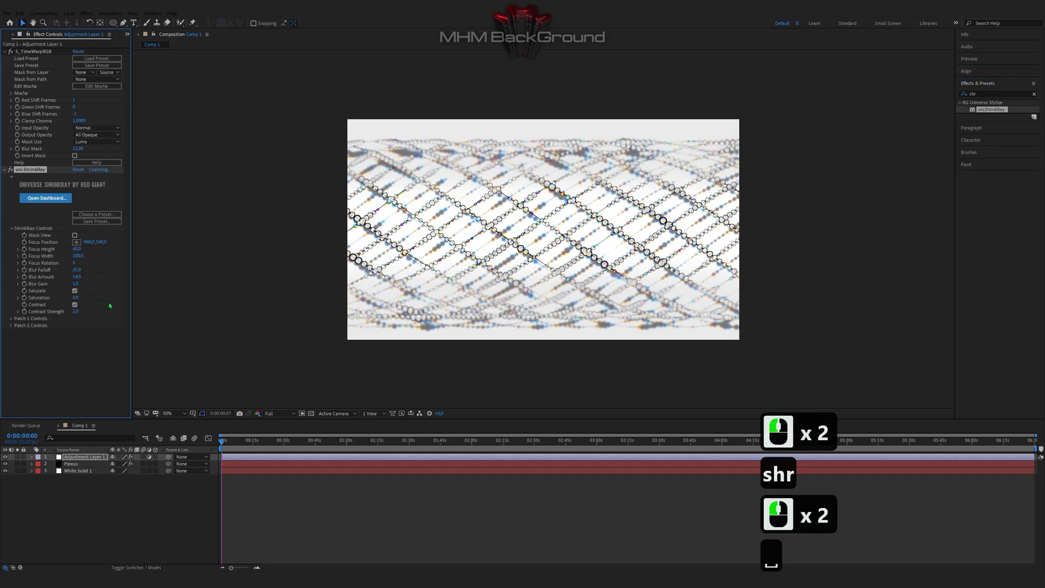
pyautogui.press('space')
pyautogui.press('space')
pyautogui.press('space')
pyautogui.press('space')
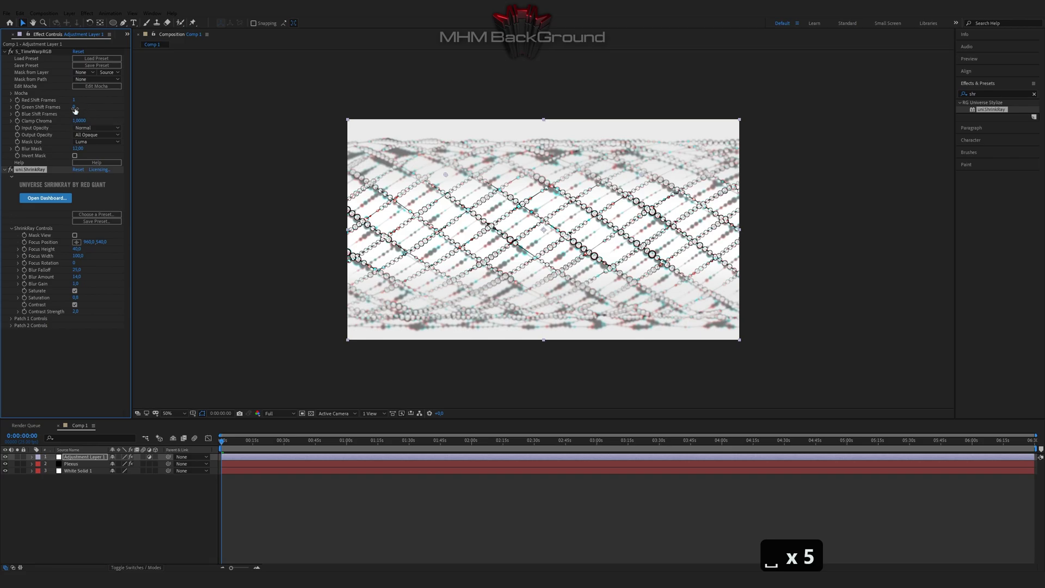
pyautogui.press('space')
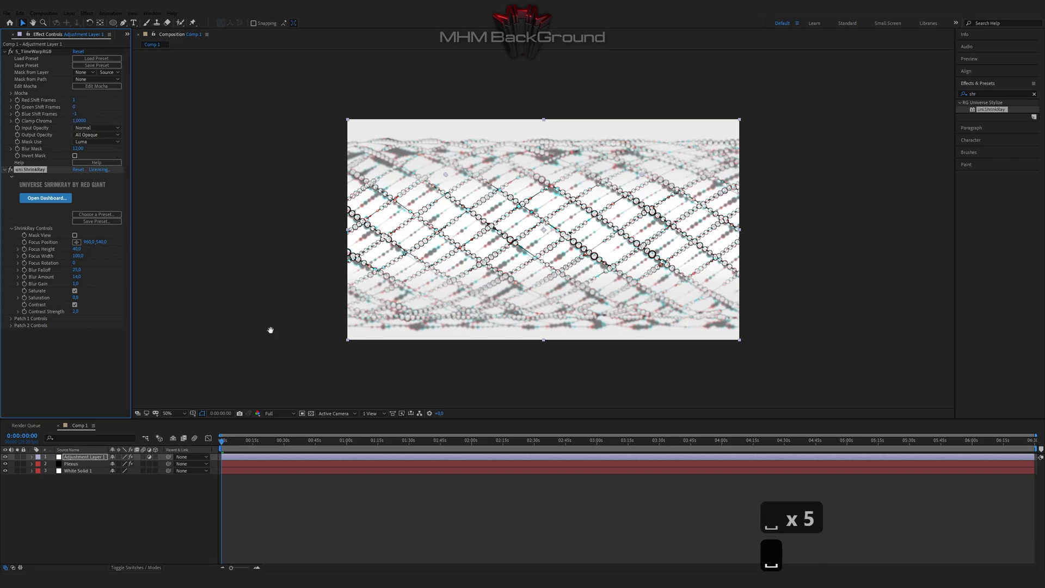
pyautogui.press('space')
# Duplicate the Plexus layer and pre-compose the lower copy, moving its effects into the new composition.
pyautogui.click(85, 465)
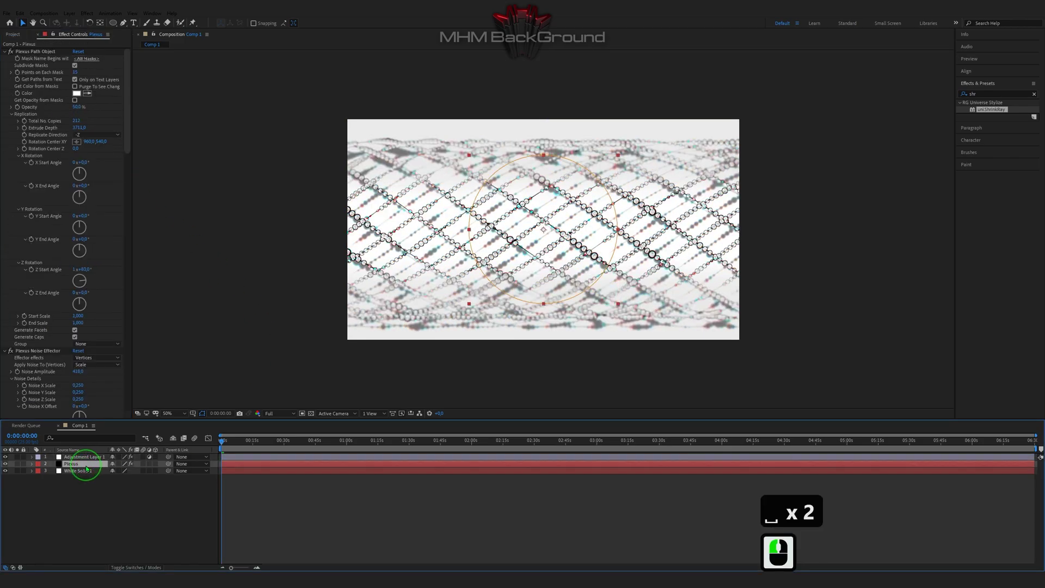
pyautogui.hotkey('ctrl', 'c')
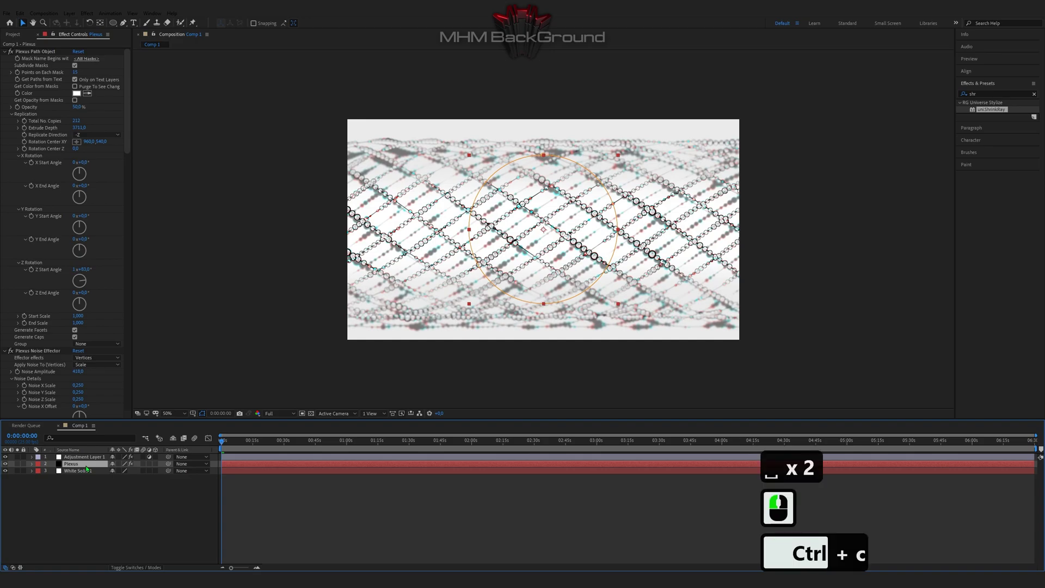
pyautogui.hotkey('ctrl', 'd')
pyautogui.click(86, 471)
pyautogui.rightClick(86, 472)
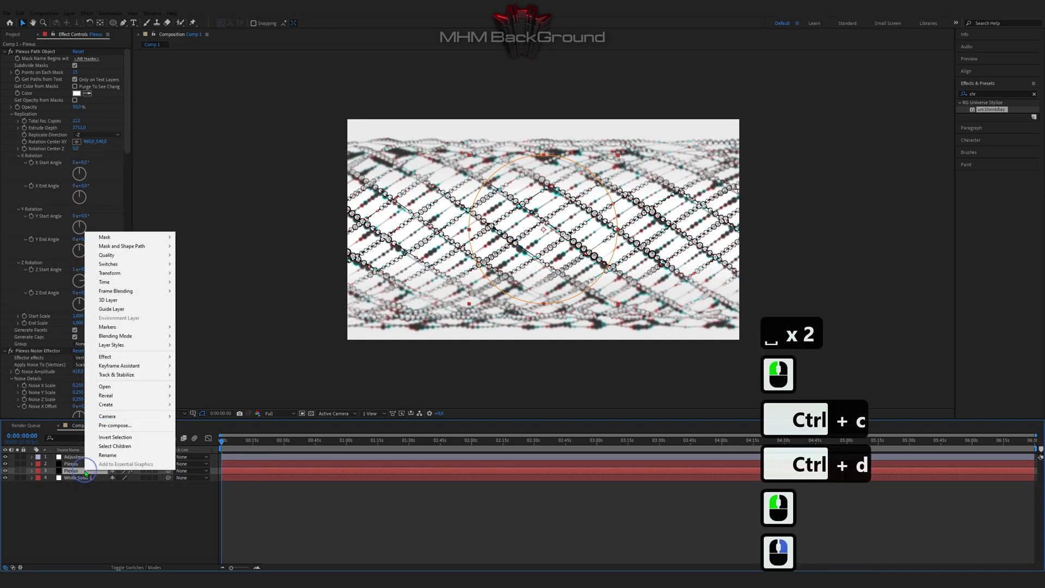
pyautogui.click(114, 425)
pyautogui.click(21, 79)
pyautogui.click(101, 130)
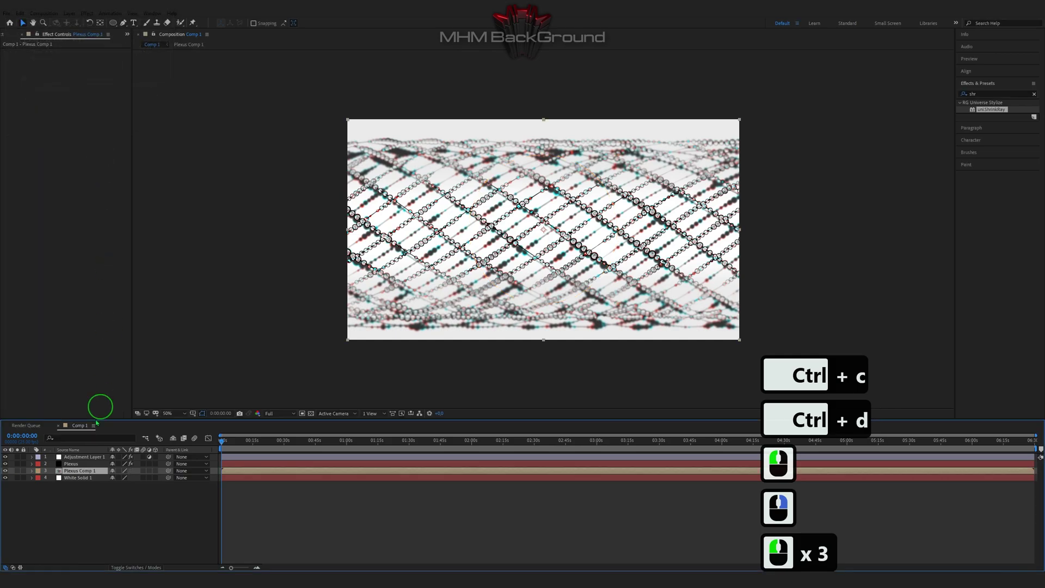
# Move the pre-composed layer above the Plexus layer and scale it up proportionally past the frame edges, to about 124% size.
pyautogui.moveTo(76, 473); pyautogui.dragTo(77, 464)
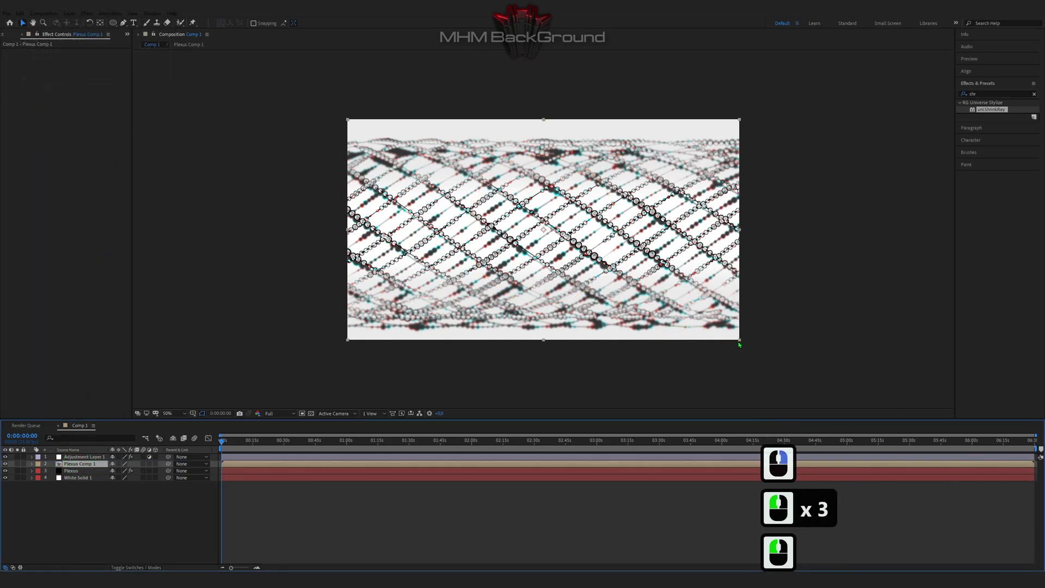
pyautogui.moveTo(739, 341); pyautogui.dragTo(789, 378)
# Try shifting the enlarged pre-composed layer slightly earlier in time, preview the animation and undo the shift.
pyautogui.click(471, 464)
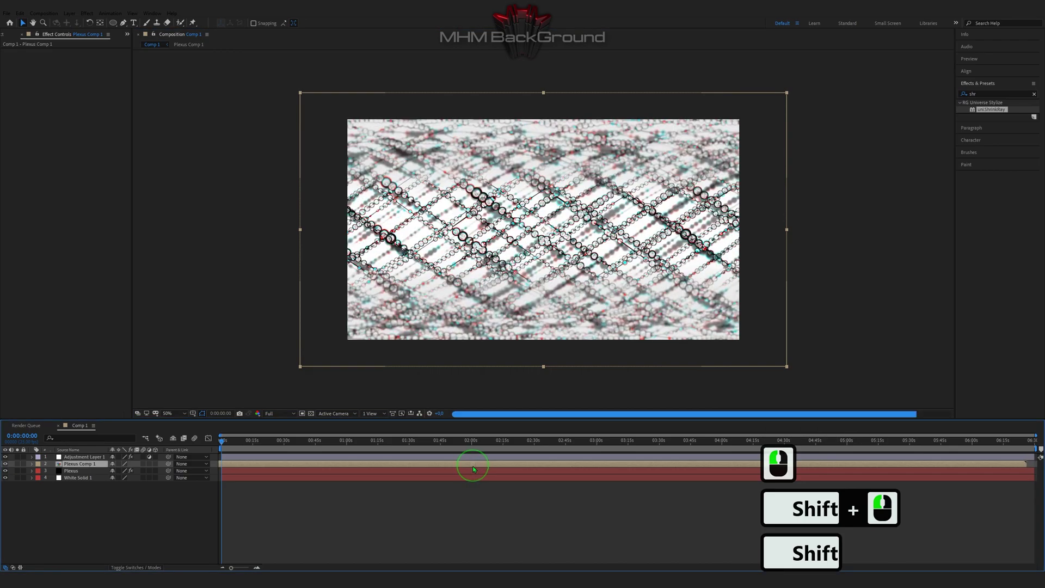
pyautogui.click(435, 382)
pyautogui.press('space')
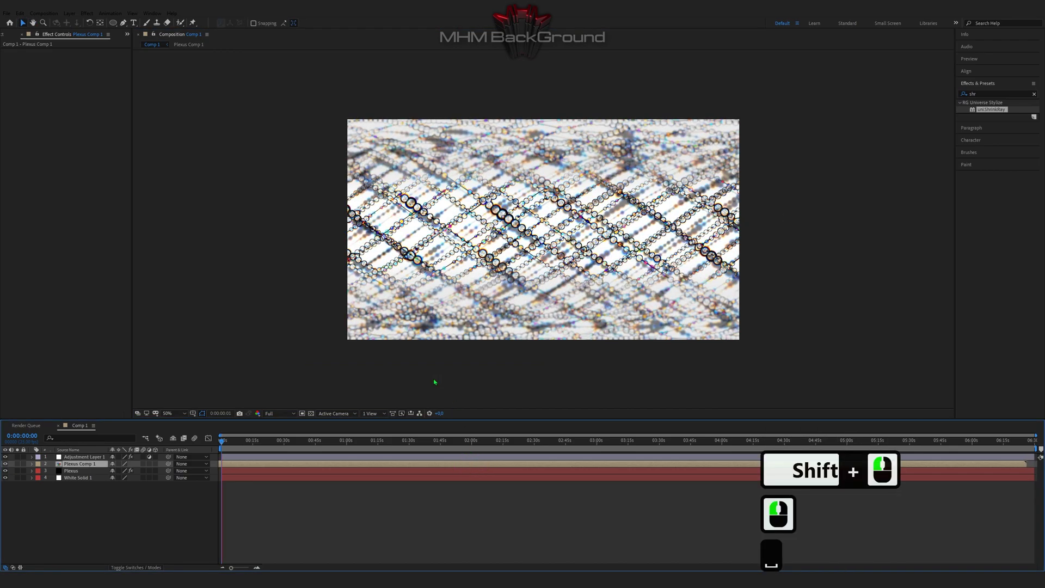
pyautogui.press('space')
pyautogui.hotkey('ctrl', 'z')
# Preview the layered line animation at 50% and 100% magnification to examine the overlapping ringed points.
pyautogui.press('space')
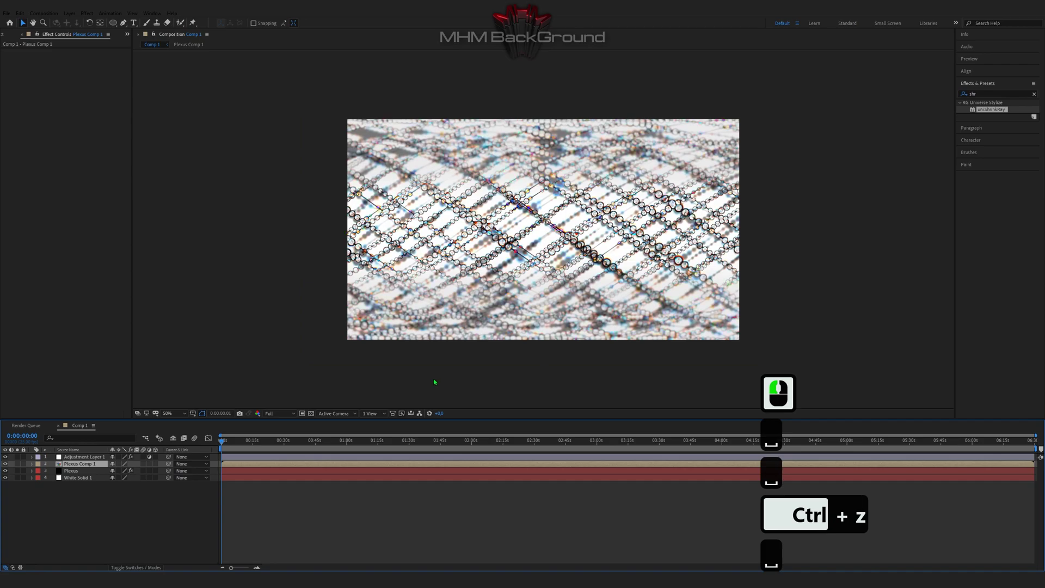
pyautogui.press('space')
pyautogui.scroll(2, 476, 350)
pyautogui.press('space')
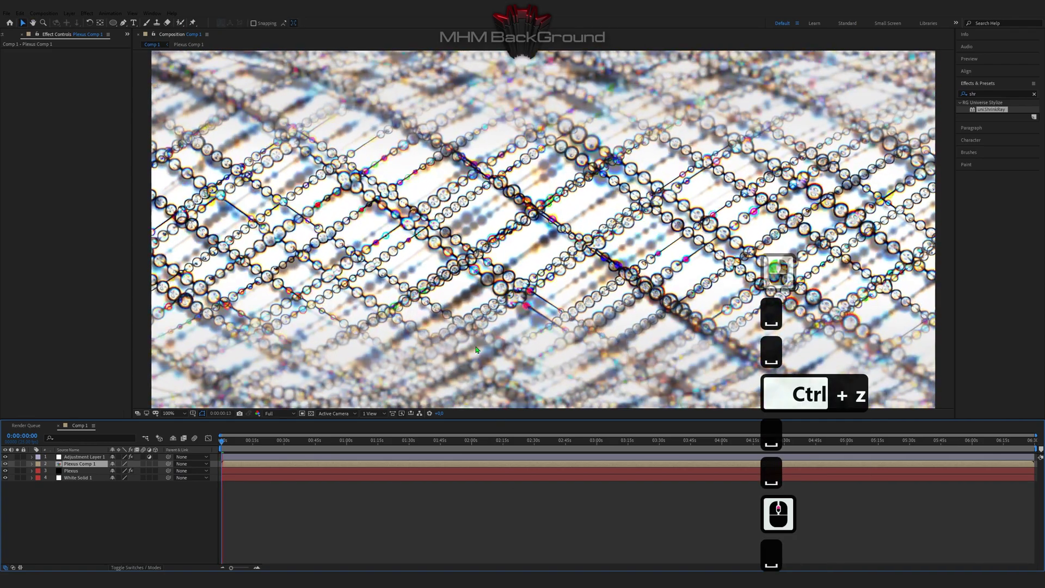
pyautogui.press('space')
pyautogui.scroll(-2, 477, 349)
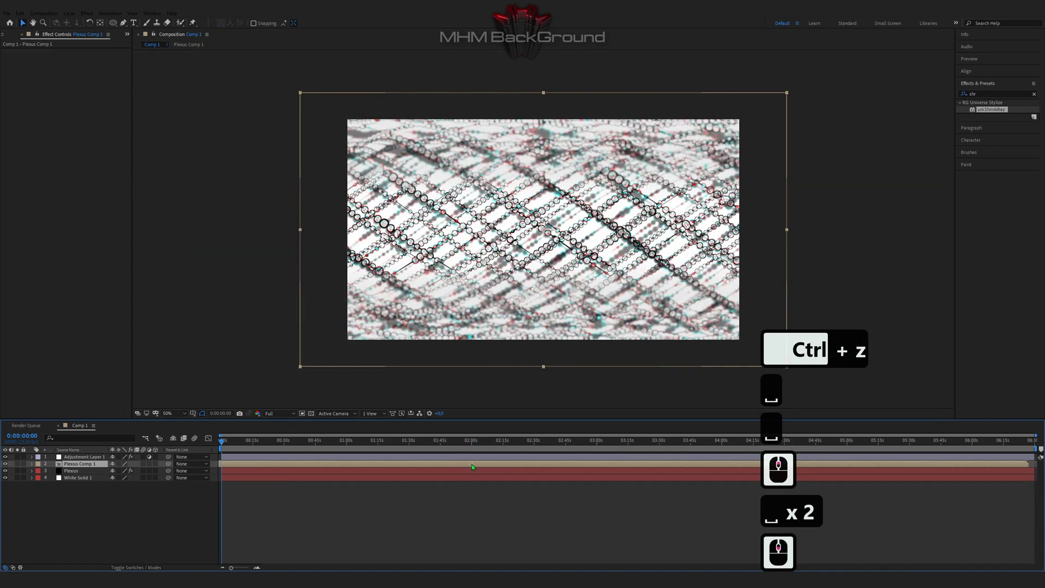
# Preview the composition from its start, move the playhead to 0:00:41:22 and play the animation from there.
pyautogui.click(443, 350)
pyautogui.press('space')
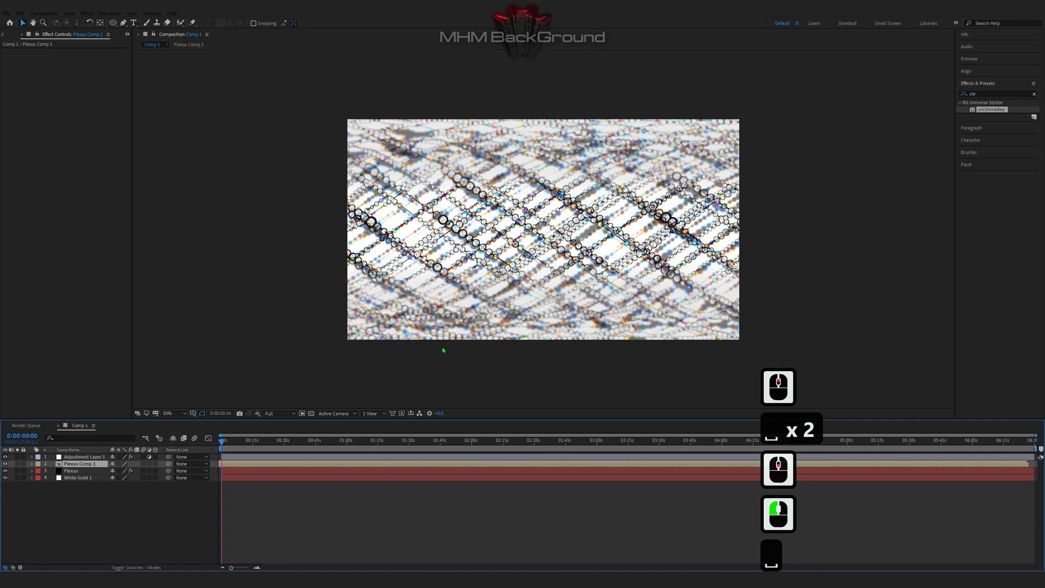
pyautogui.click(309, 440)
pyautogui.click(302, 378)
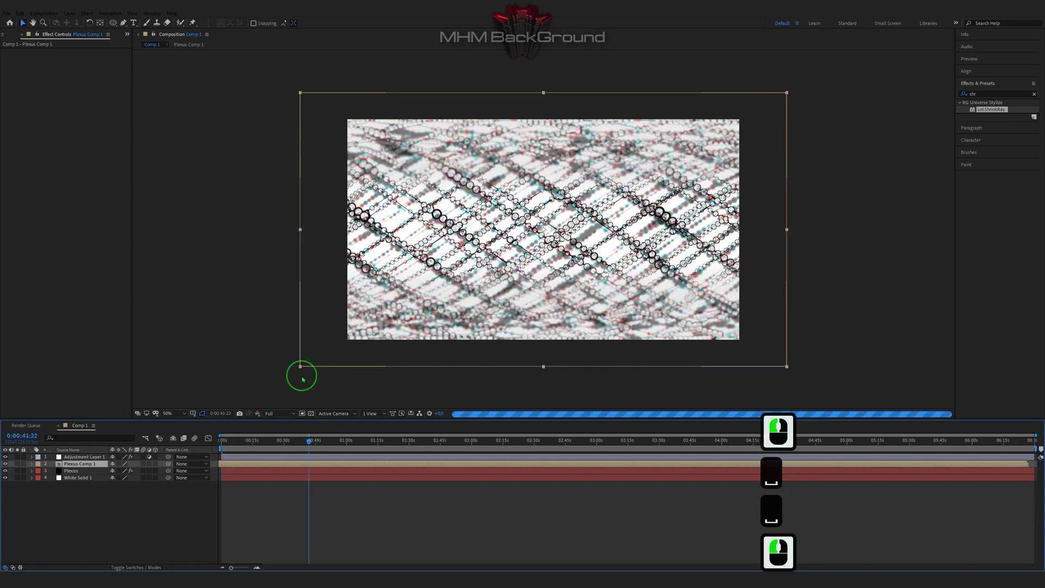
pyautogui.press('space')
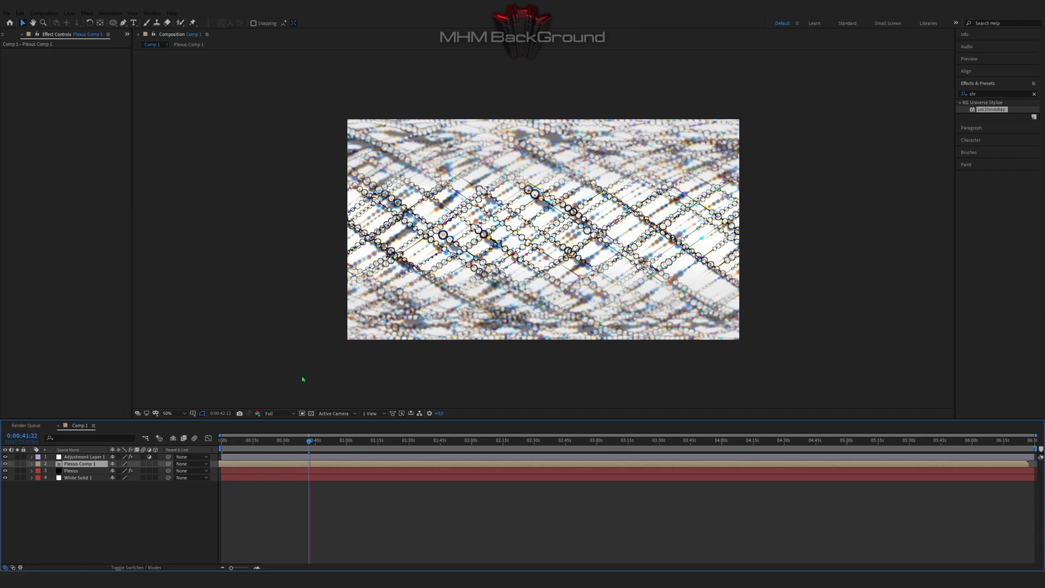
pyautogui.press('space')
pyautogui.press('space')
pyautogui.press('space')
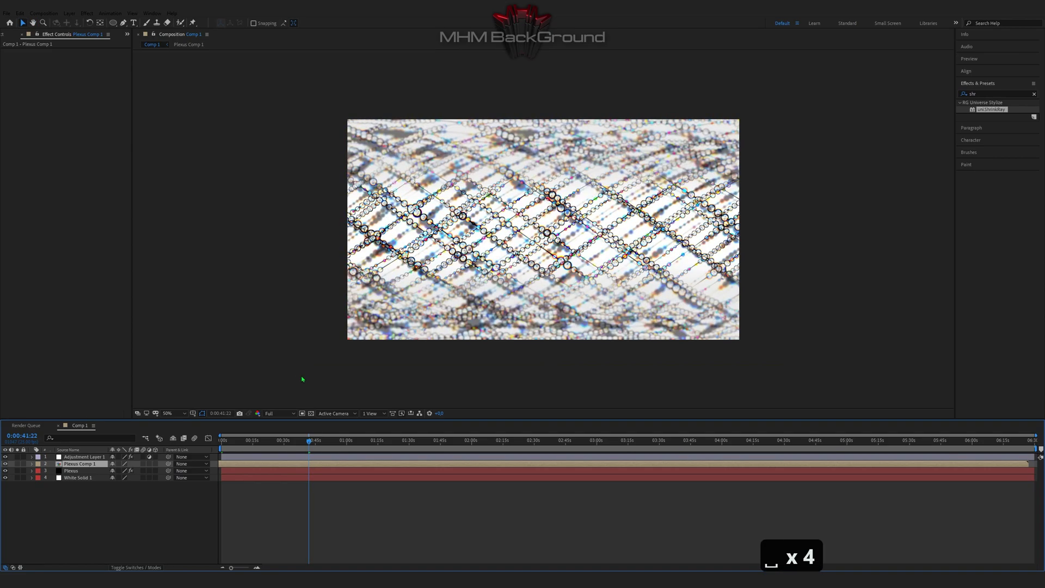
pyautogui.press('space')
# Examine the ringed lines and colour fringing from 0:00:41:22 by playing the animation at 100% and 50% magnification.
pyautogui.scroll(2, 302, 376)
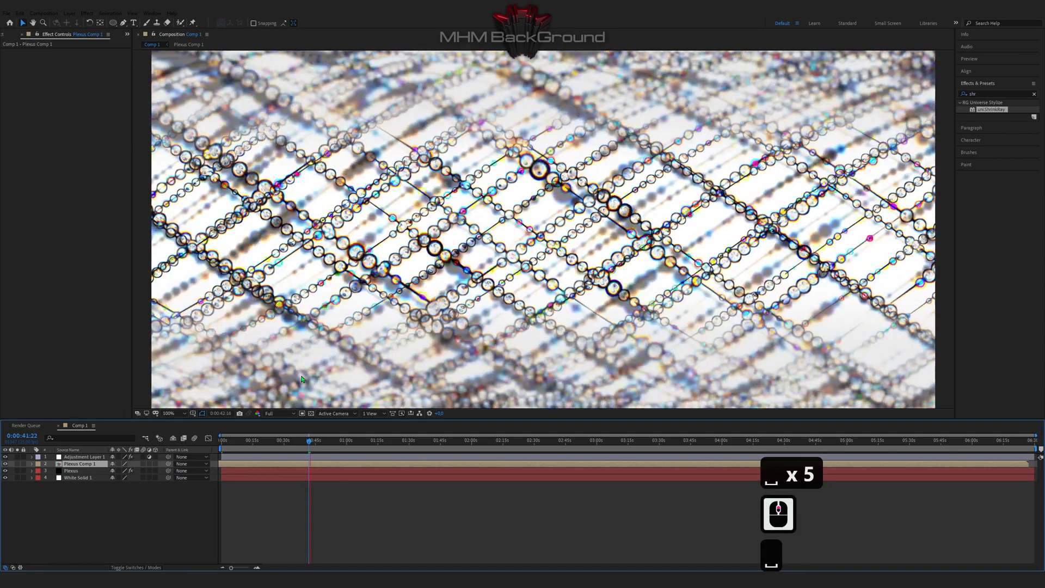
pyautogui.press('space')
pyautogui.scroll(-2, 302, 378)
pyautogui.press('space')
pyautogui.press('space')
pyautogui.scroll(2, 301, 375)
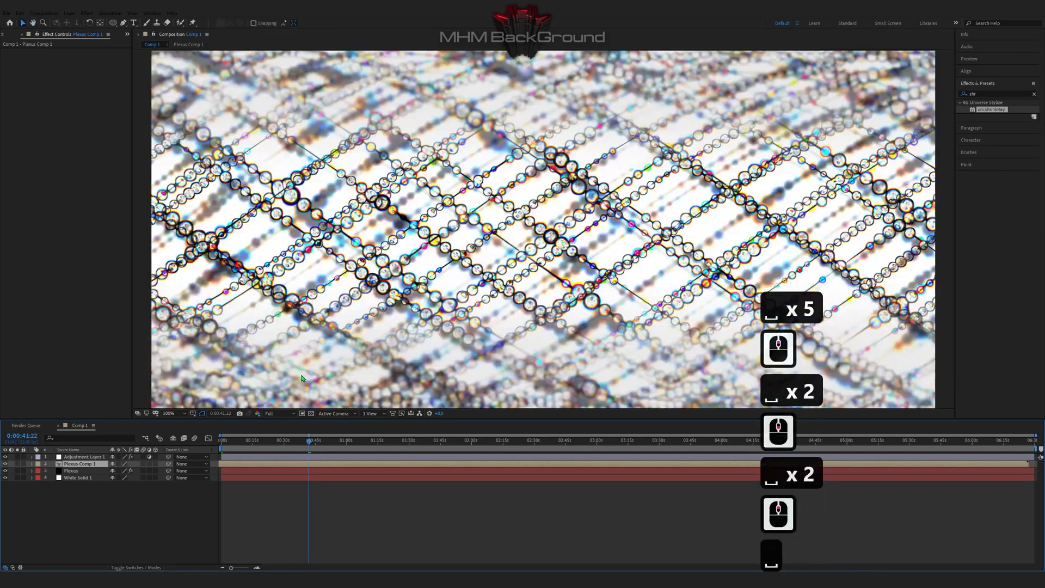
pyautogui.press('space')
pyautogui.press('space')
# Select the adjustment layer to show its S_TimeWarpRGB and ShrinkRay settings, and replay the whole frame at 50% magnification.
pyautogui.click(274, 335)
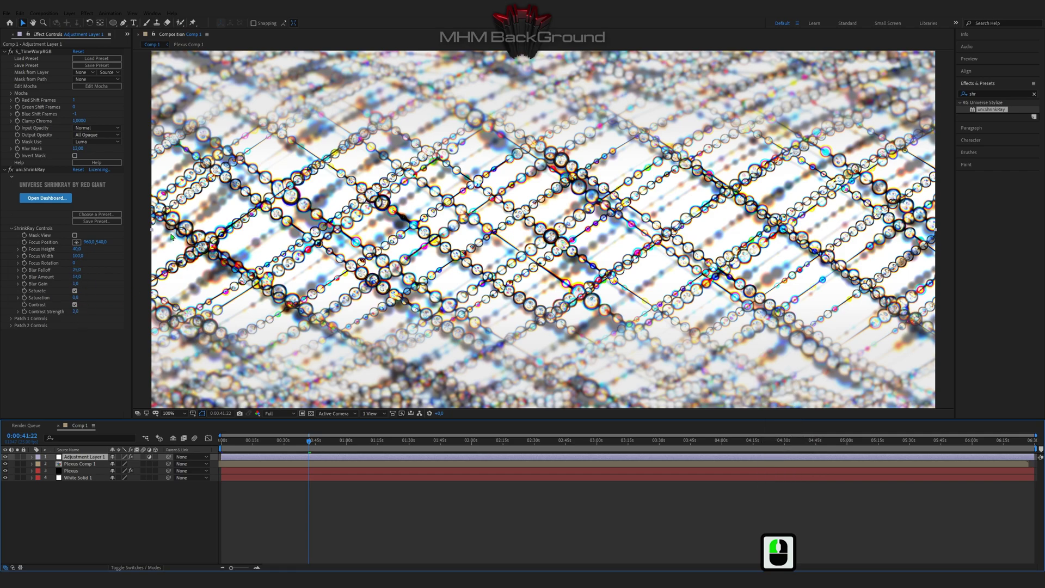
pyautogui.click(87, 87)
pyautogui.scroll(-2, 337, 256)
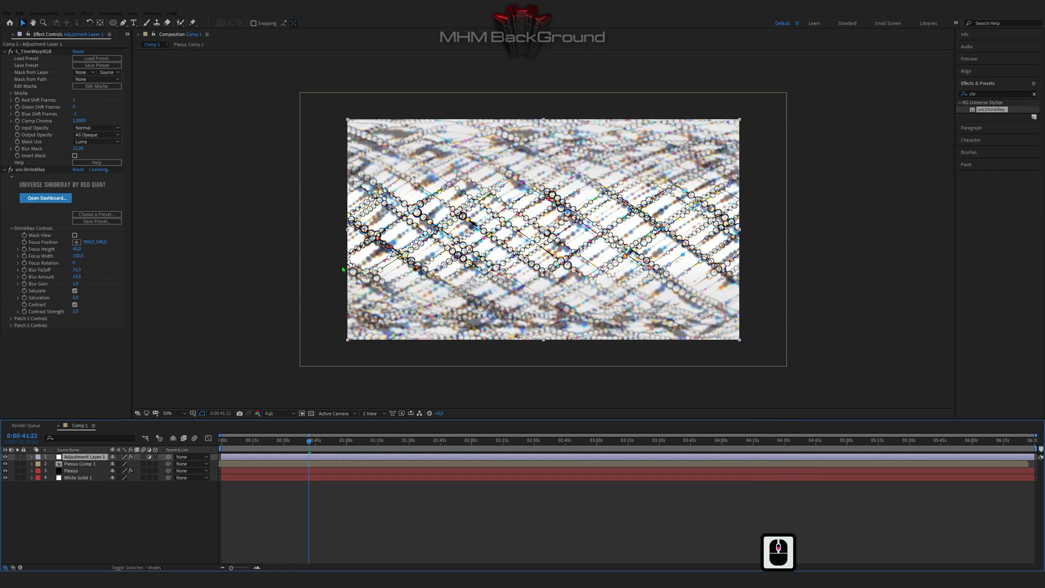
pyautogui.press('space')
pyautogui.press('space')
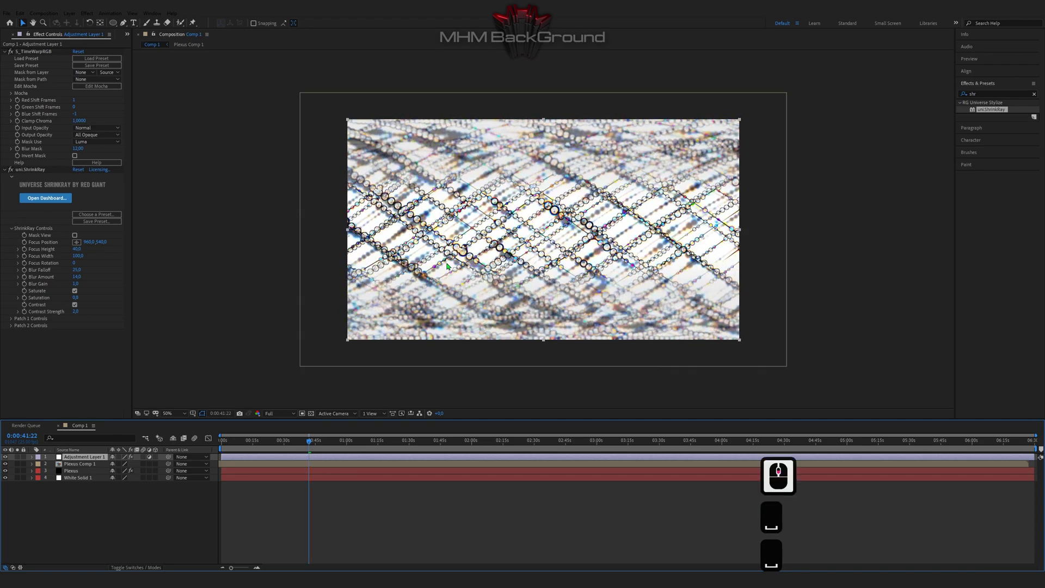